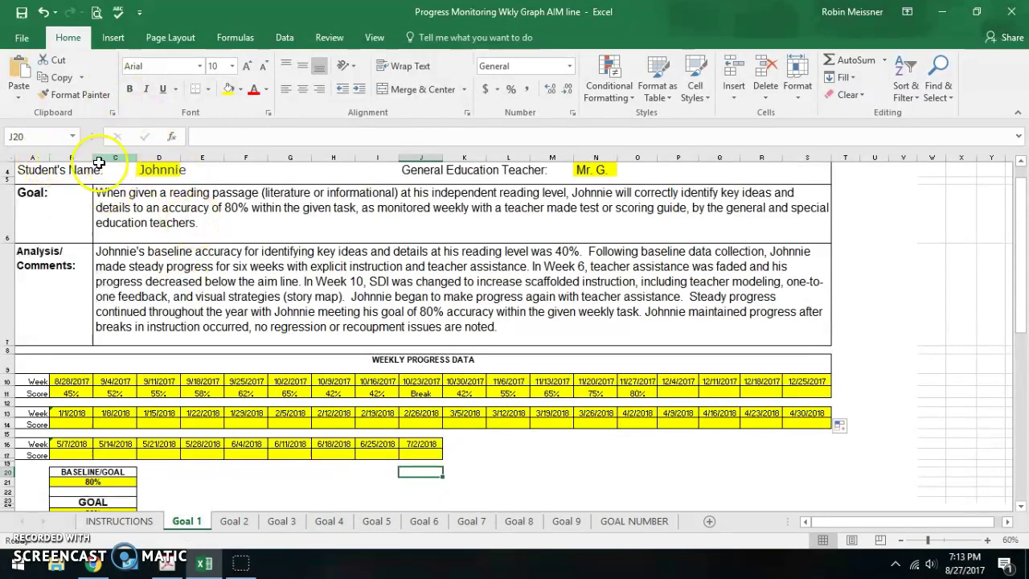
Inspect the empty cells beside the form and the School Year and teacher entries
{"action": "scroll", "coordinate": [13, 171], "scroll_direction": "up", "scroll_amount": 1}
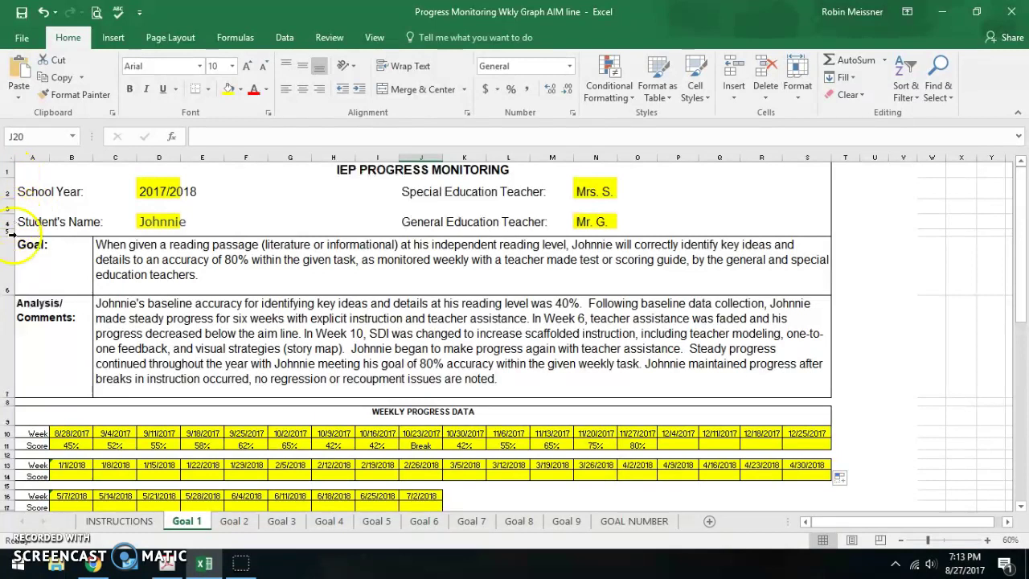
{"action": "left_click", "coordinate": [904, 190]}
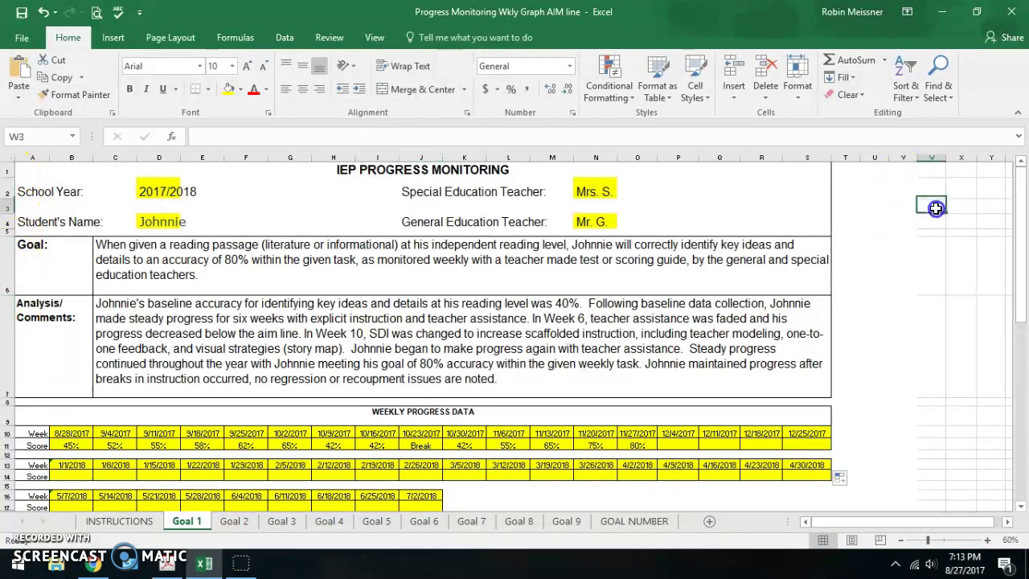
{"action": "left_click", "coordinate": [910, 209]}
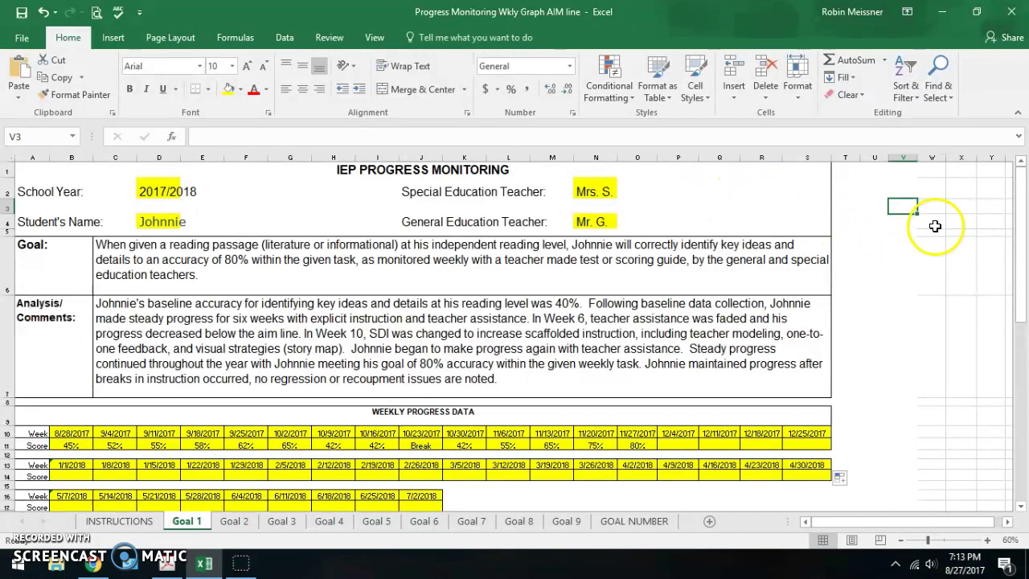
{"action": "left_click", "coordinate": [202, 138]}
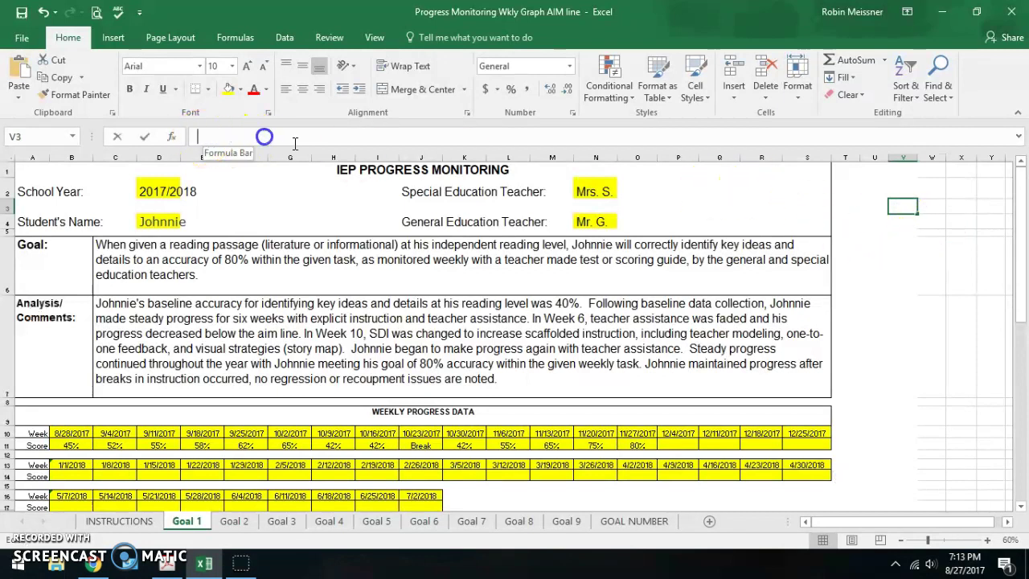
{"action": "left_click", "coordinate": [158, 187]}
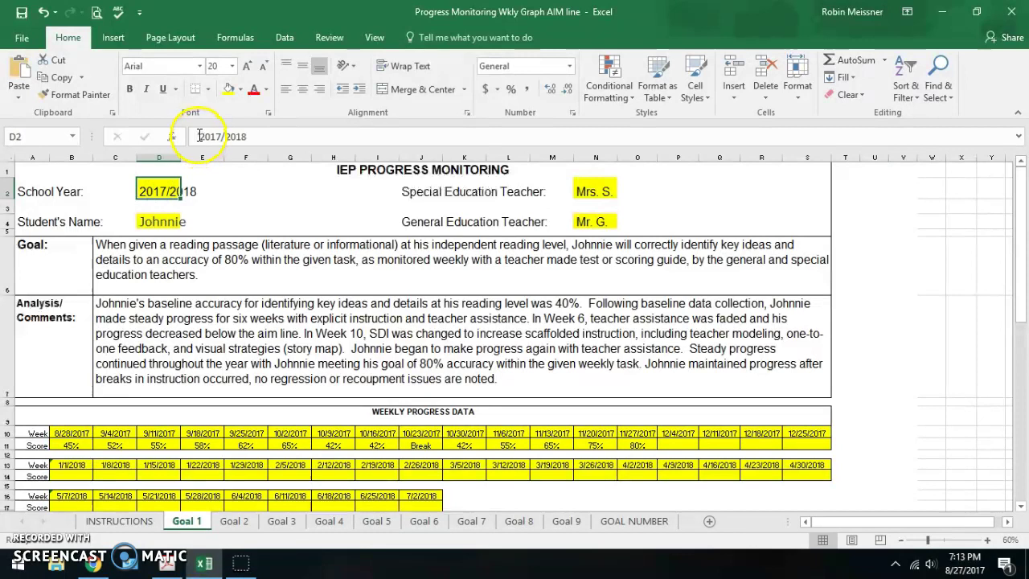
{"action": "left_click", "coordinate": [578, 189]}
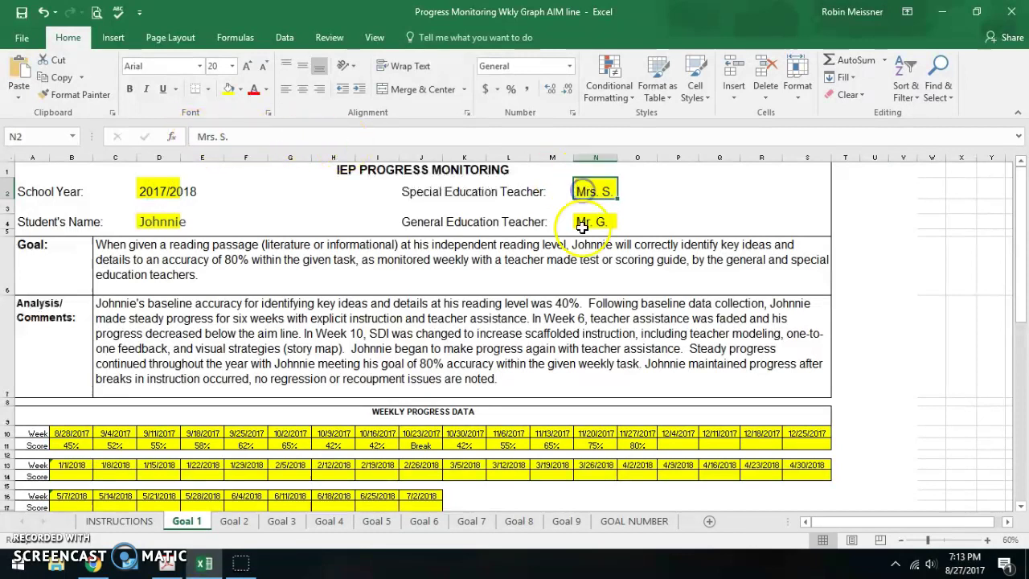
{"action": "left_click", "coordinate": [585, 222]}
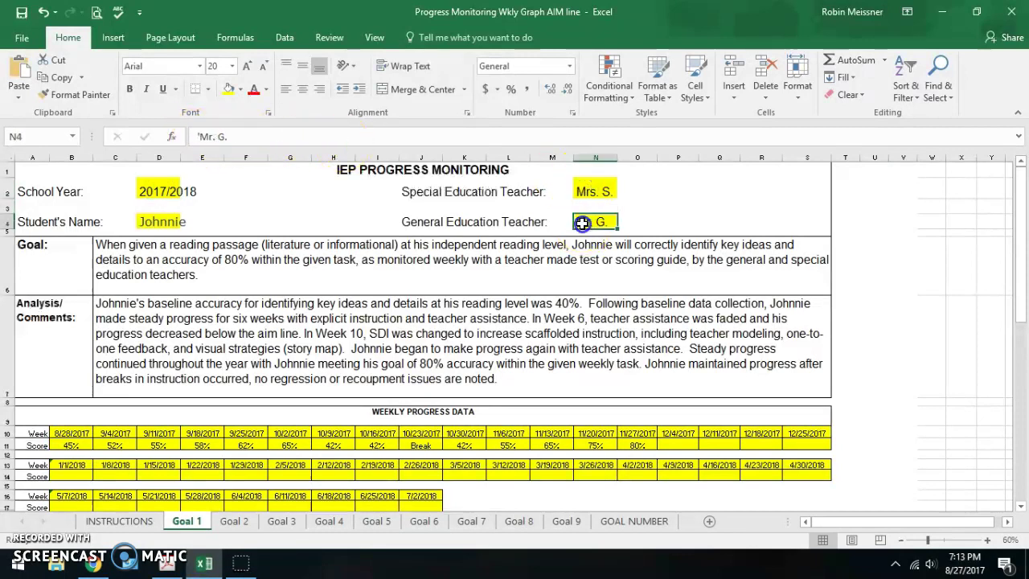
{"action": "left_click", "coordinate": [229, 138]}
Check the Student's Name, School Year, Goal statement and Analysis/Comments cells
{"action": "left_click", "coordinate": [160, 222]}
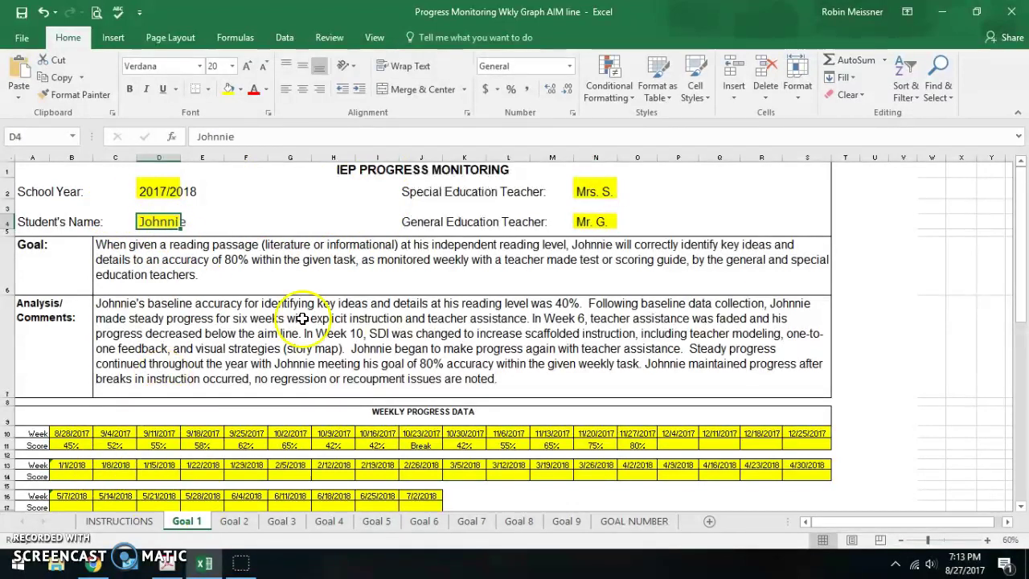
{"action": "left_click", "coordinate": [205, 261]}
{"action": "left_click", "coordinate": [174, 220]}
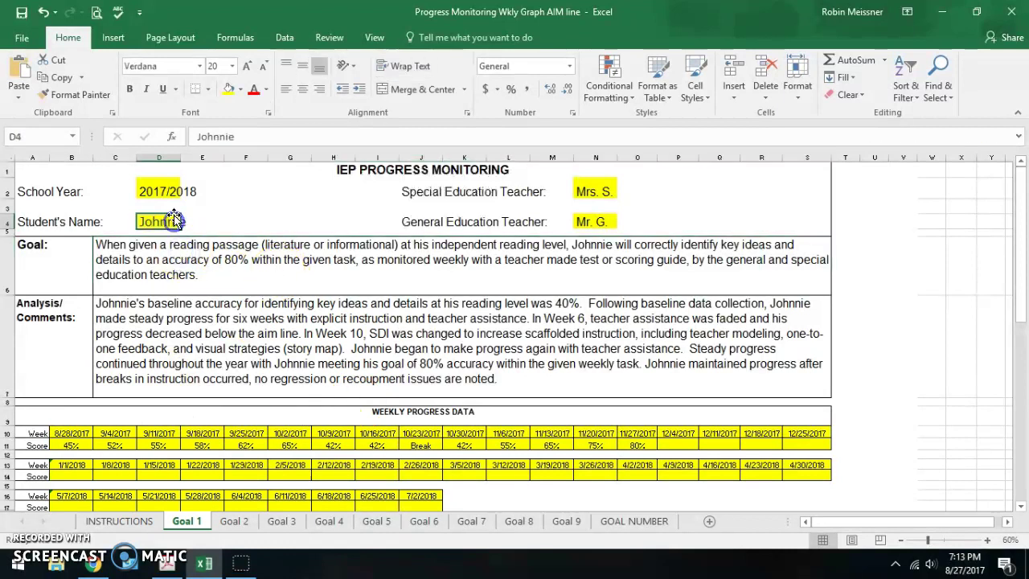
{"action": "left_click", "coordinate": [169, 192]}
{"action": "left_click", "coordinate": [153, 265]}
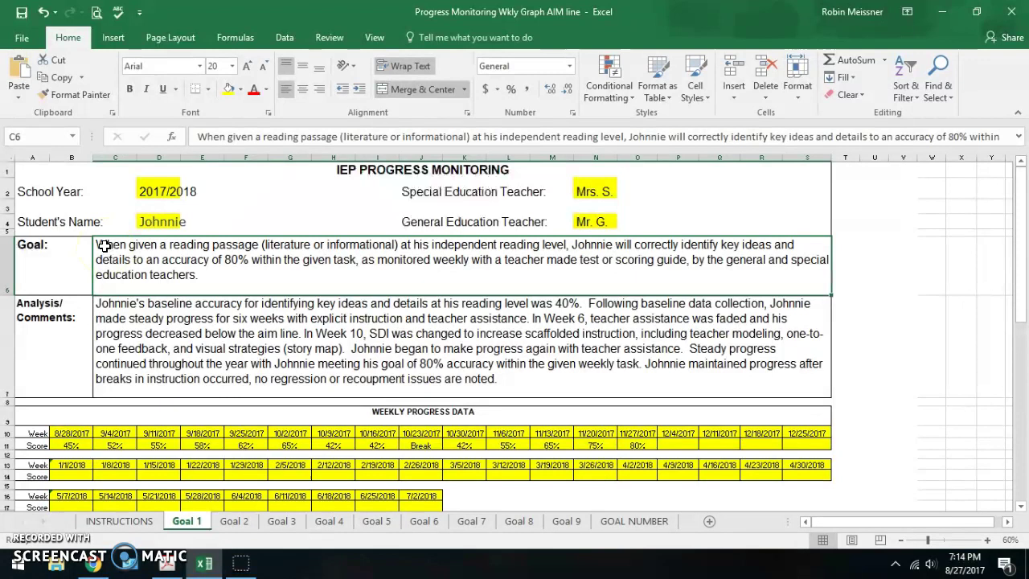
{"action": "left_click", "coordinate": [315, 314]}
{"action": "left_click", "coordinate": [270, 268]}
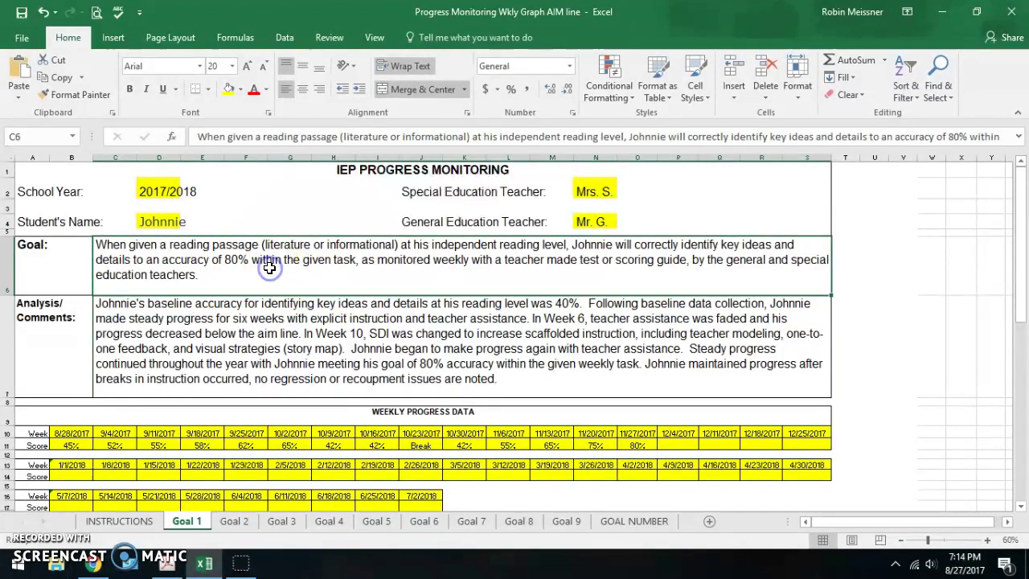
Select the entire Goal statement text inside the cell and paste over it
{"action": "double_click", "coordinate": [208, 268]}
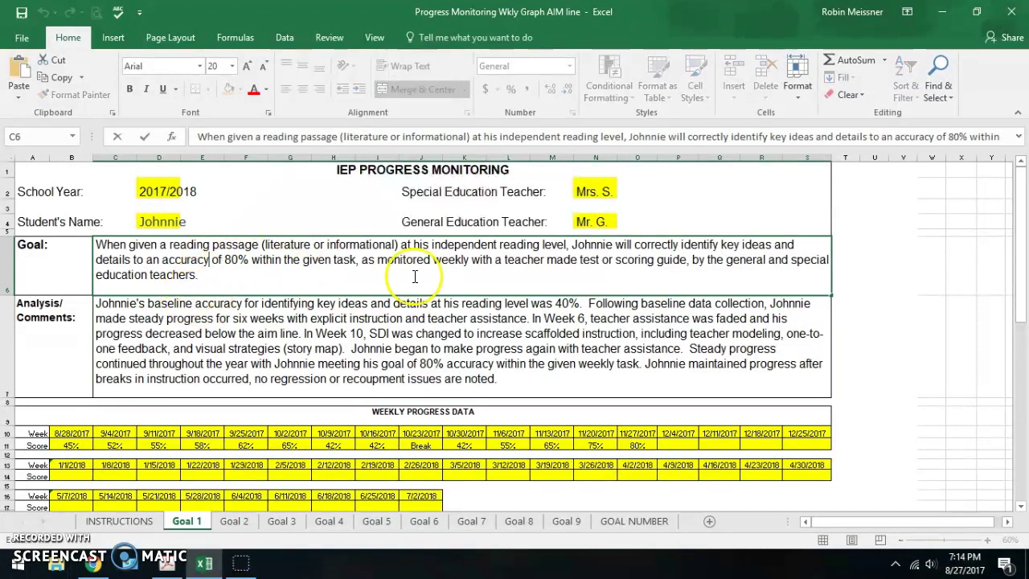
{"action": "left_click", "coordinate": [179, 277]}
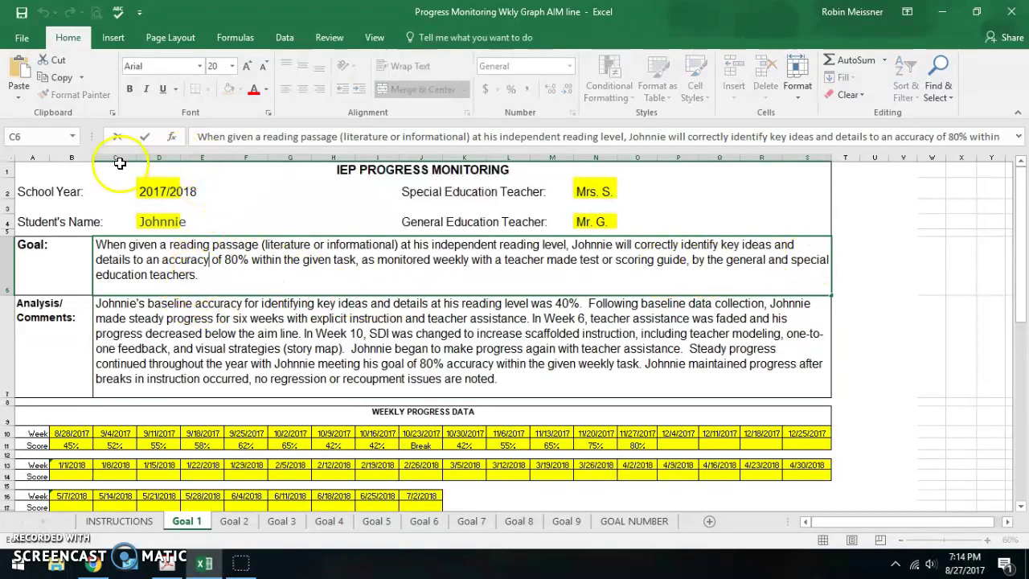
{"action": "left_click", "coordinate": [214, 280]}
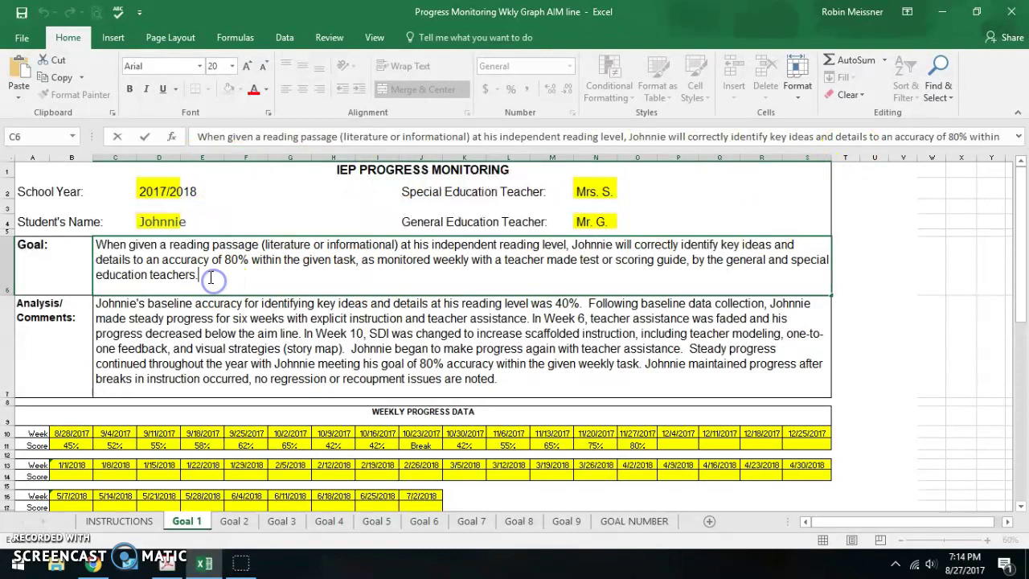
{"action": "left_click_drag", "start_coordinate": [207, 275], "coordinate": [98, 245]}
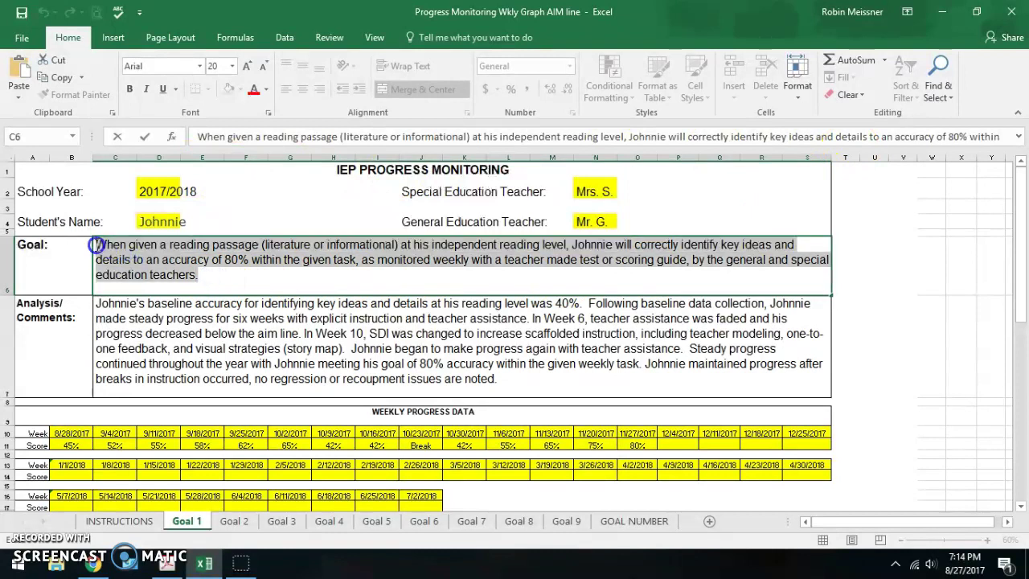
{"action": "right_click", "coordinate": [175, 262]}
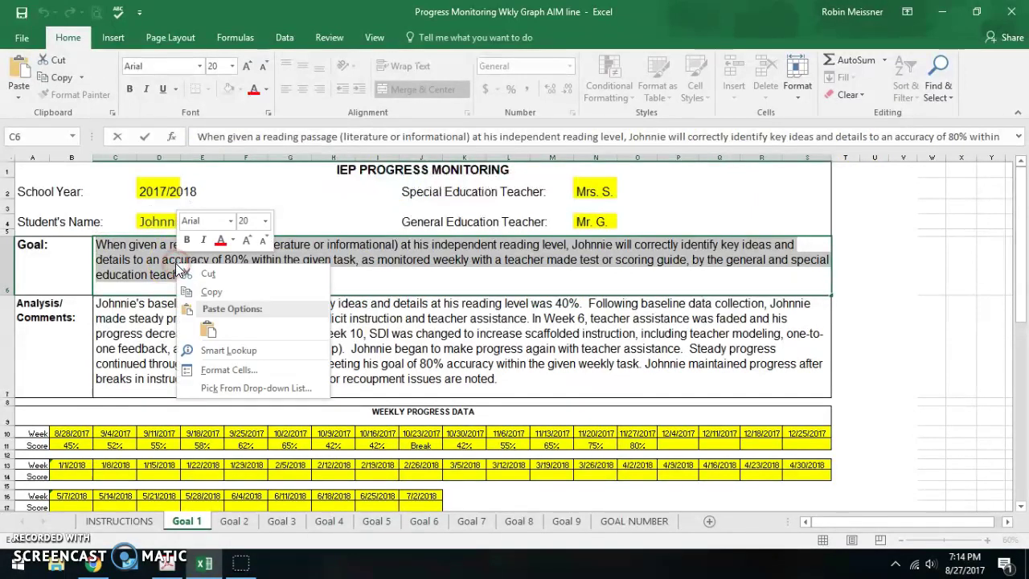
{"action": "left_click", "coordinate": [207, 333]}
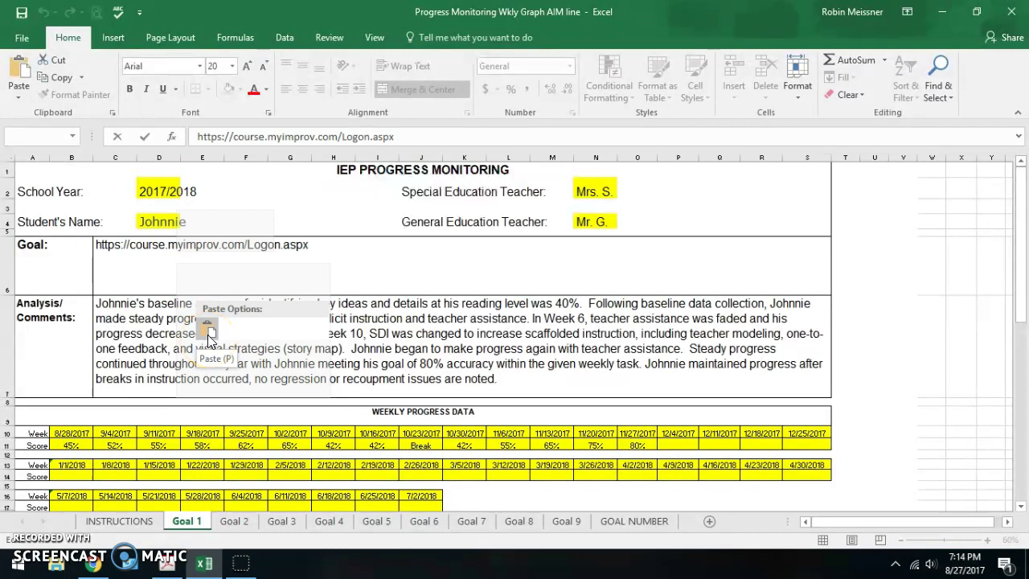
Undo the paste to restore the Goal text, then copy the Goal statement cell
{"action": "key", "text": "ctrl+z"}
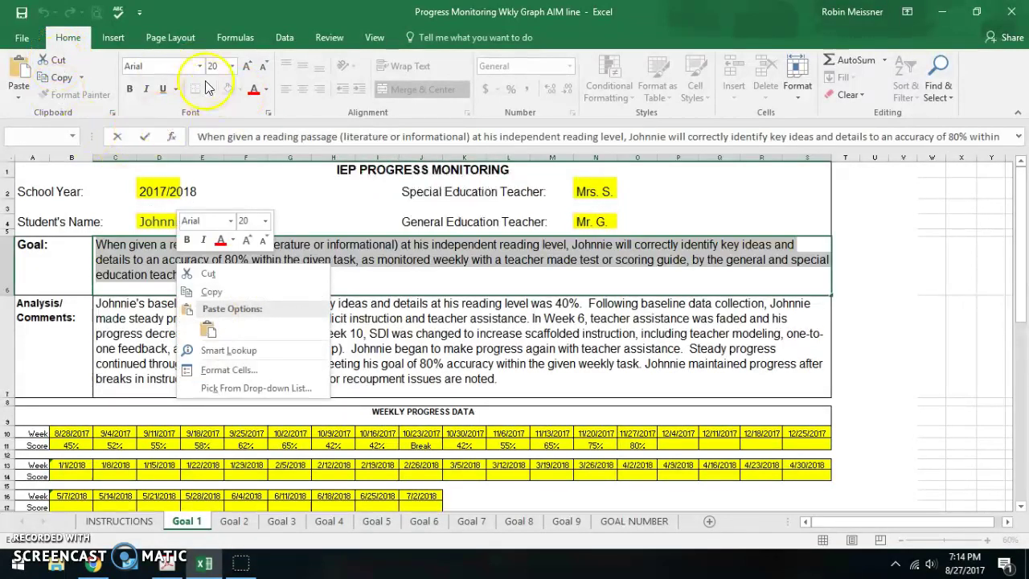
{"action": "left_click", "coordinate": [60, 81]}
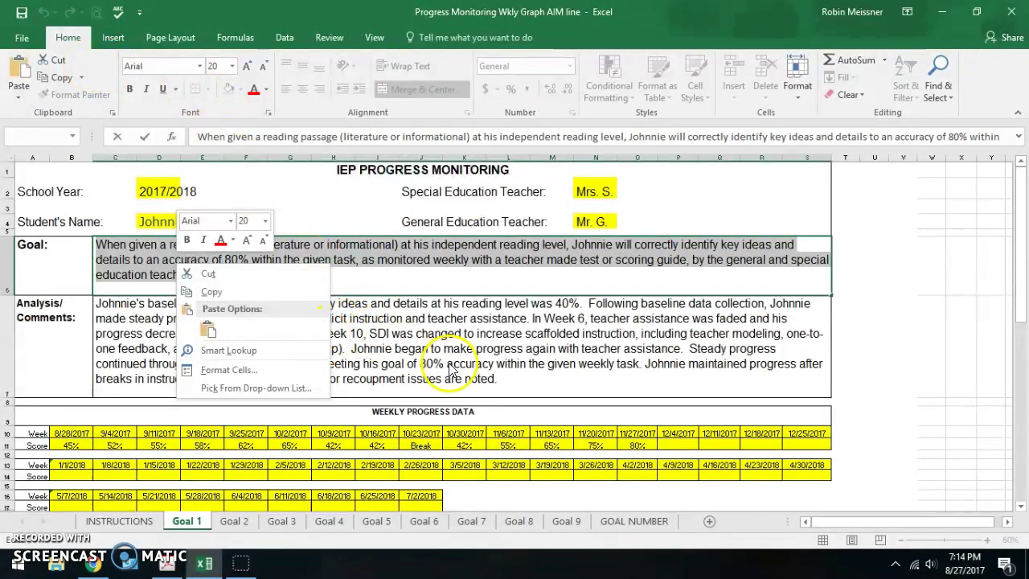
{"action": "key", "text": "Escape"}
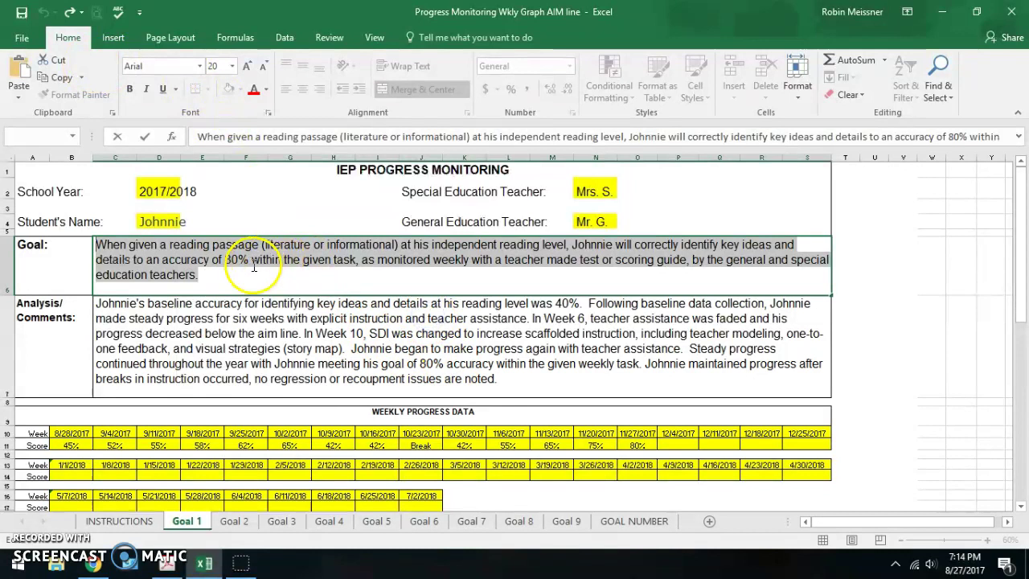
{"action": "left_click", "coordinate": [256, 374]}
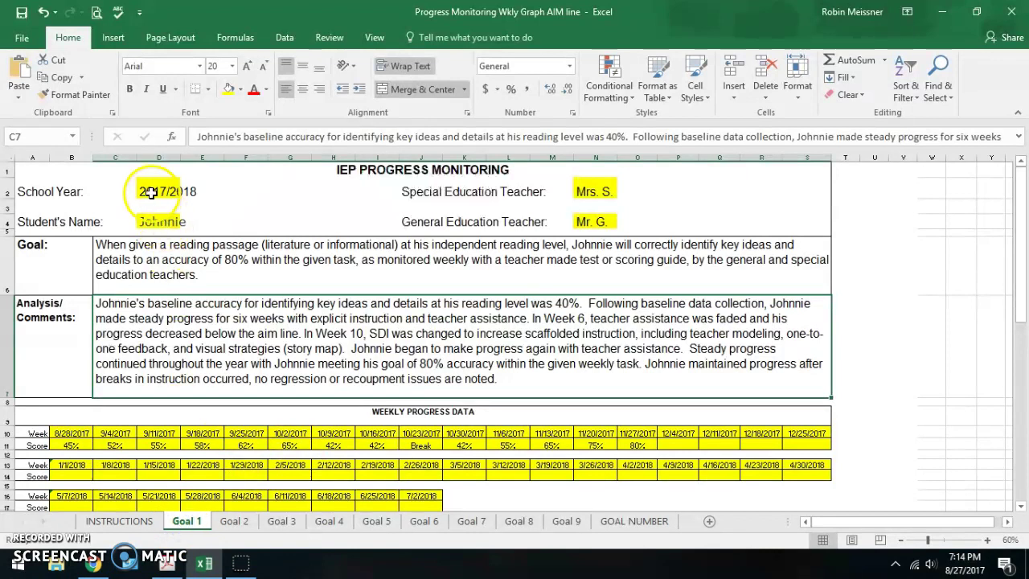
Compare the Goal 2 and Goal 3 sheets against Goal 1's Student's Name entry
{"action": "left_click", "coordinate": [161, 222]}
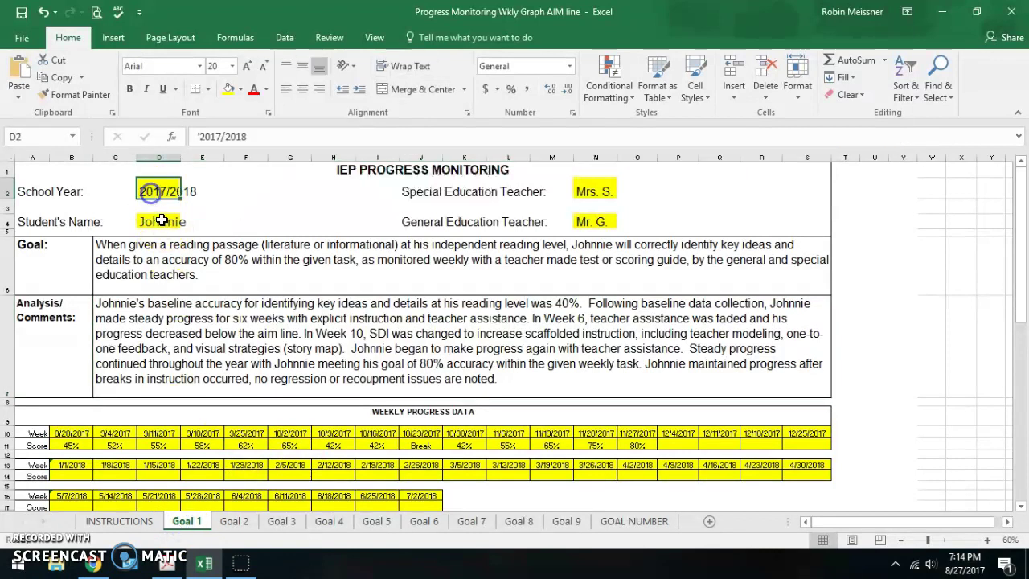
{"action": "left_click", "coordinate": [235, 523]}
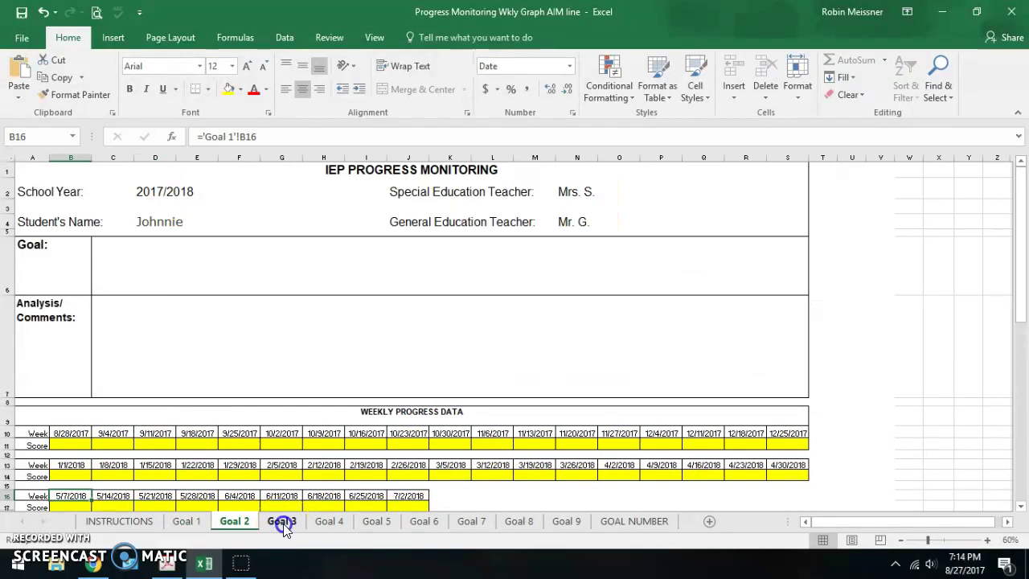
{"action": "left_click", "coordinate": [282, 524]}
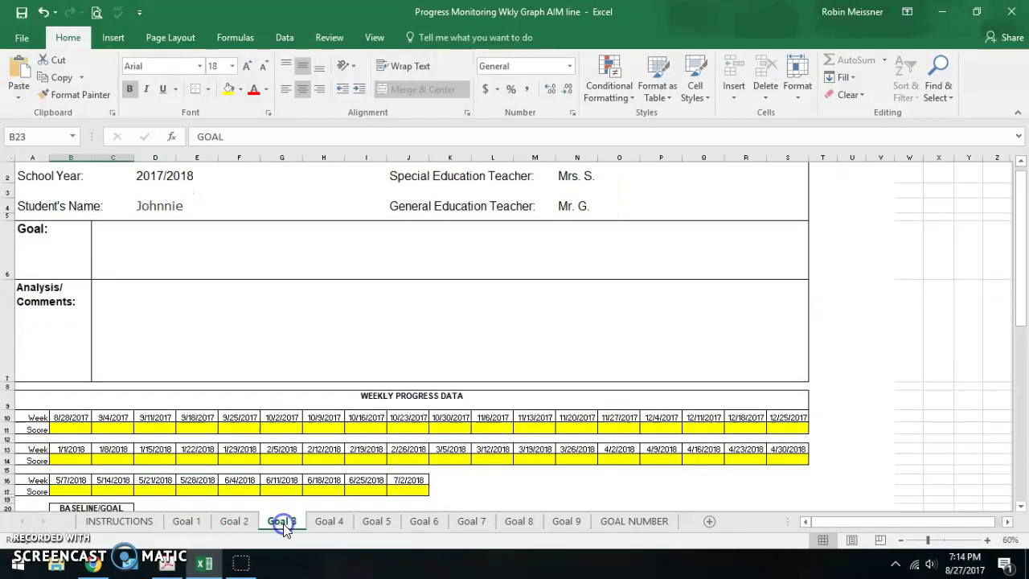
{"action": "left_click", "coordinate": [186, 523]}
Change Goal 1's school year to 2018/2019 and check that Goal 2 mirrors it
{"action": "left_click", "coordinate": [159, 191]}
{"action": "type", "text": "2018/2019"}
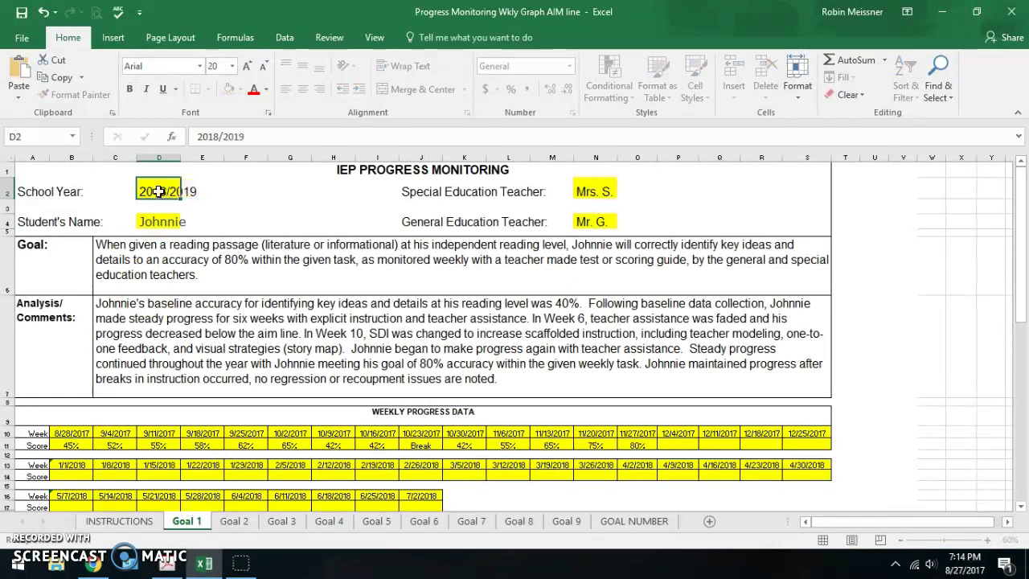
{"action": "key", "text": "Return"}
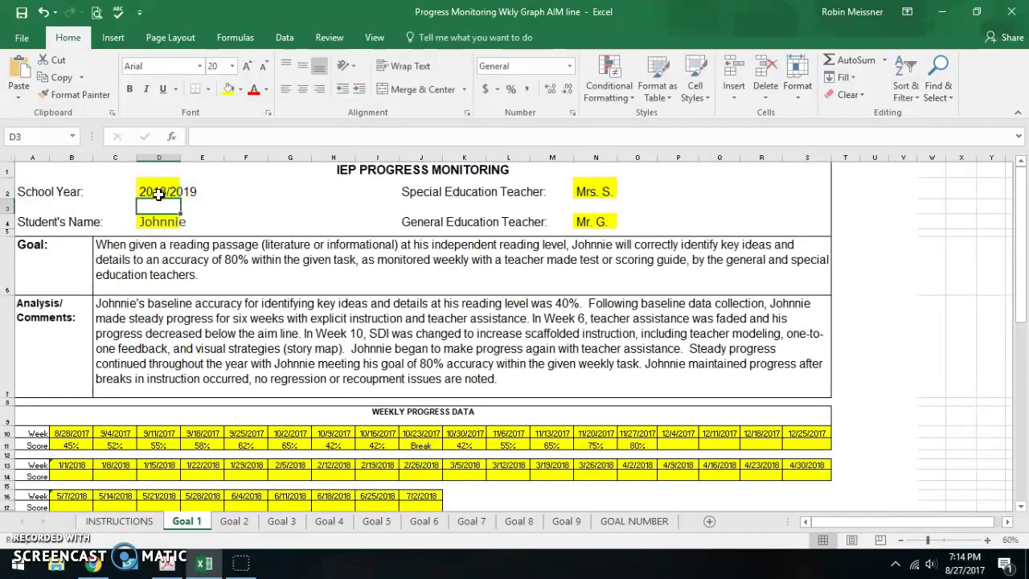
{"action": "left_click", "coordinate": [241, 521]}
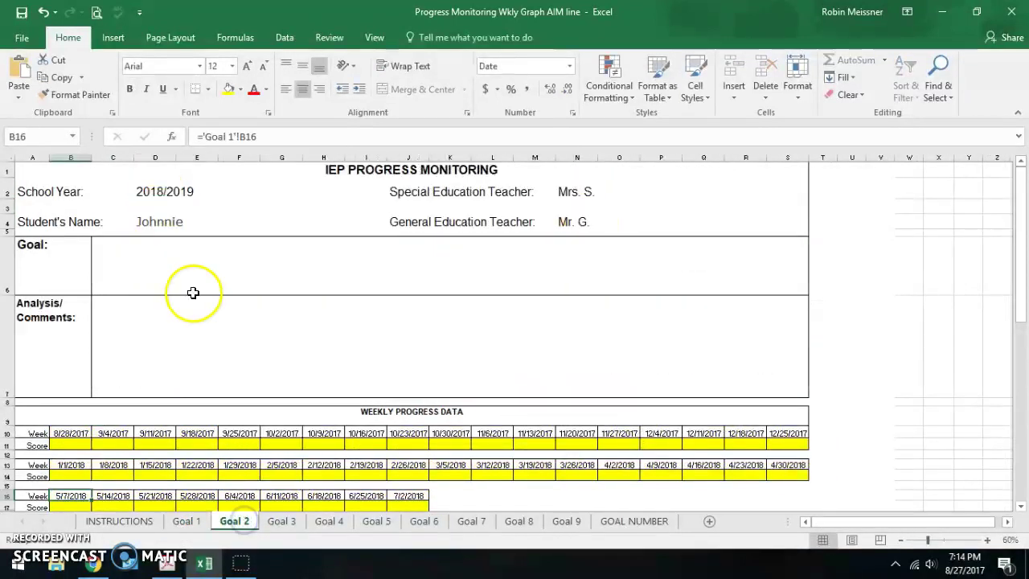
{"action": "left_click", "coordinate": [170, 186]}
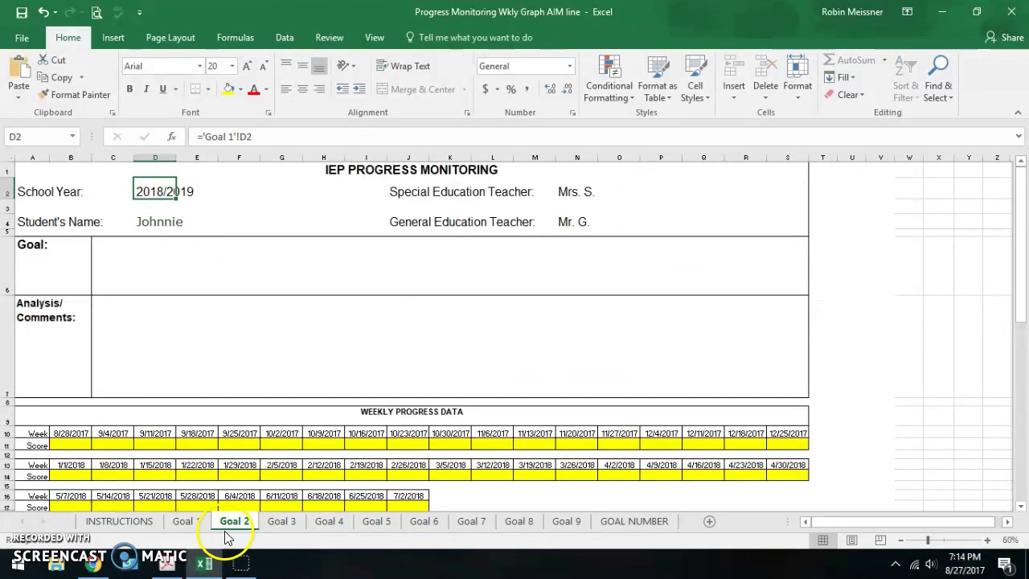
{"action": "left_click", "coordinate": [190, 521]}
Delete Goal 1's student name, check Goal 2, then undo twice to restore the name and 2017/2018
{"action": "left_click", "coordinate": [173, 224]}
{"action": "key", "text": "Delete"}
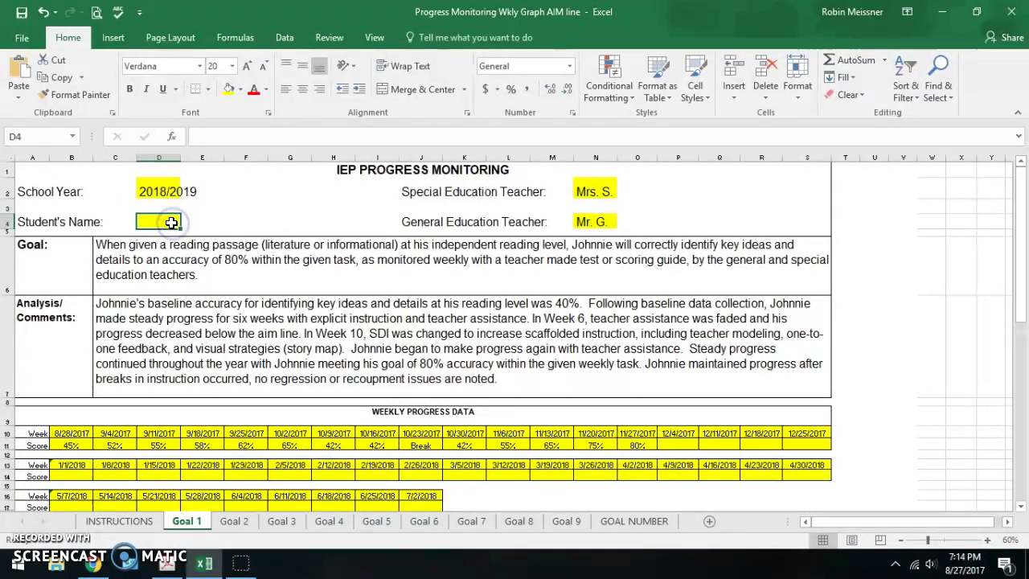
{"action": "left_click", "coordinate": [235, 520]}
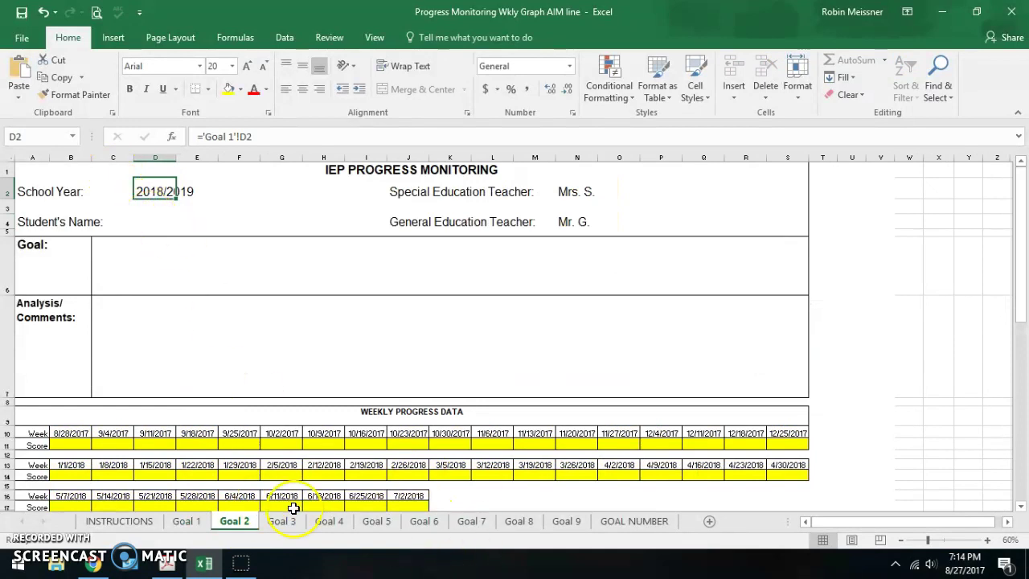
{"action": "left_click", "coordinate": [186, 522]}
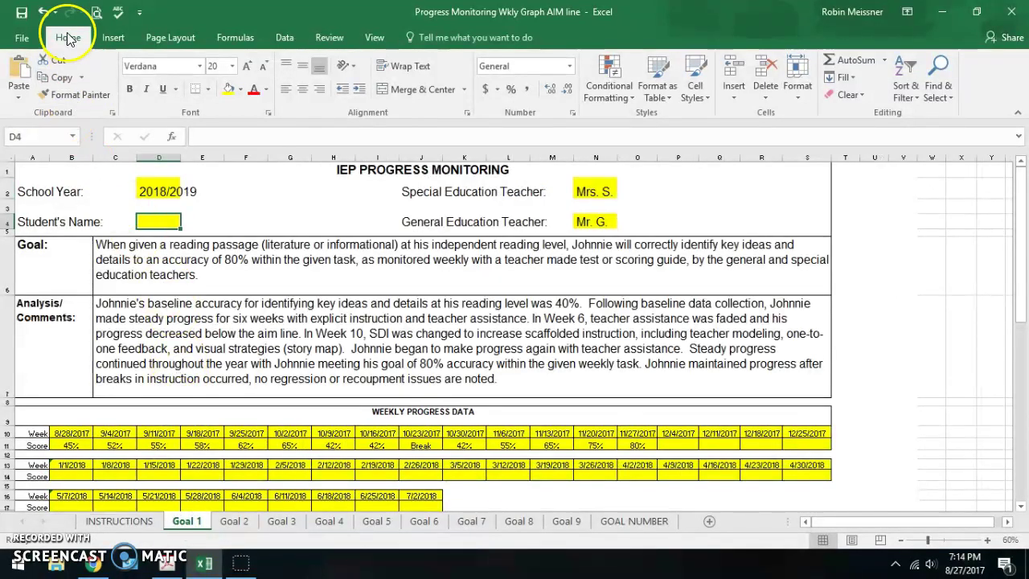
{"action": "left_click", "coordinate": [43, 12]}
{"action": "left_click", "coordinate": [43, 12]}
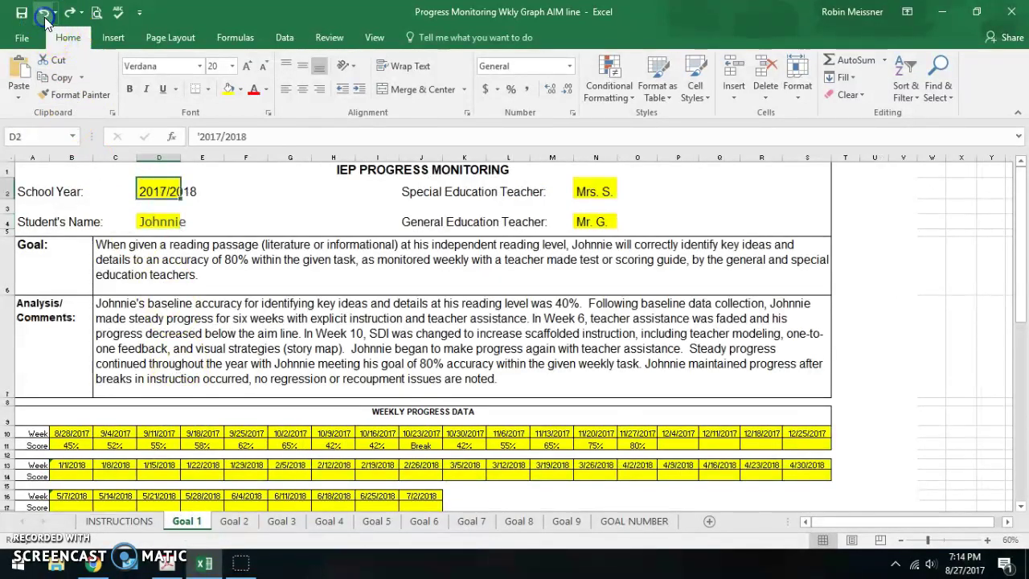
{"action": "left_click", "coordinate": [173, 341]}
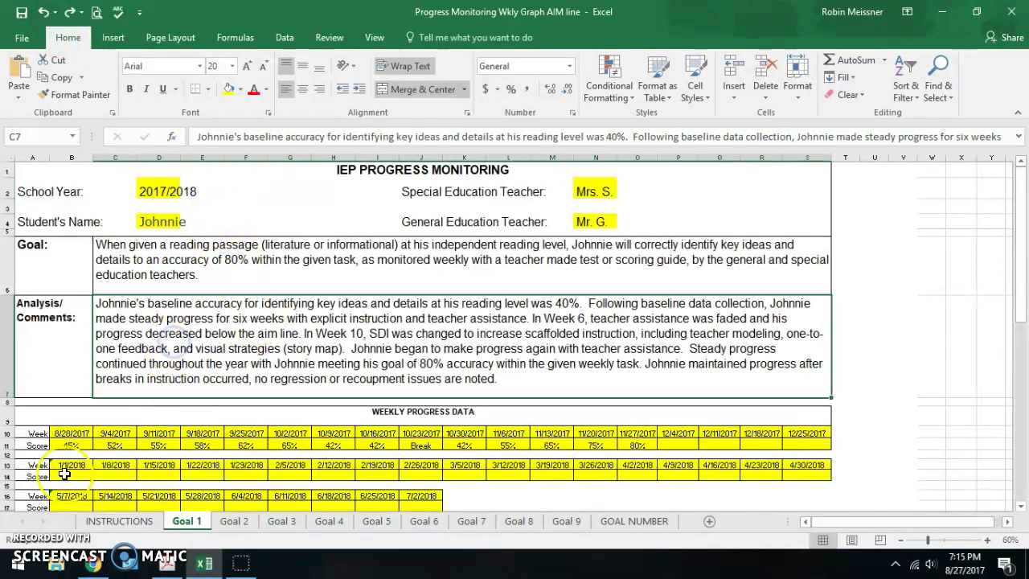
{"action": "left_click", "coordinate": [68, 434]}
{"action": "scroll", "coordinate": [211, 331], "scroll_direction": "down", "scroll_amount": 2}
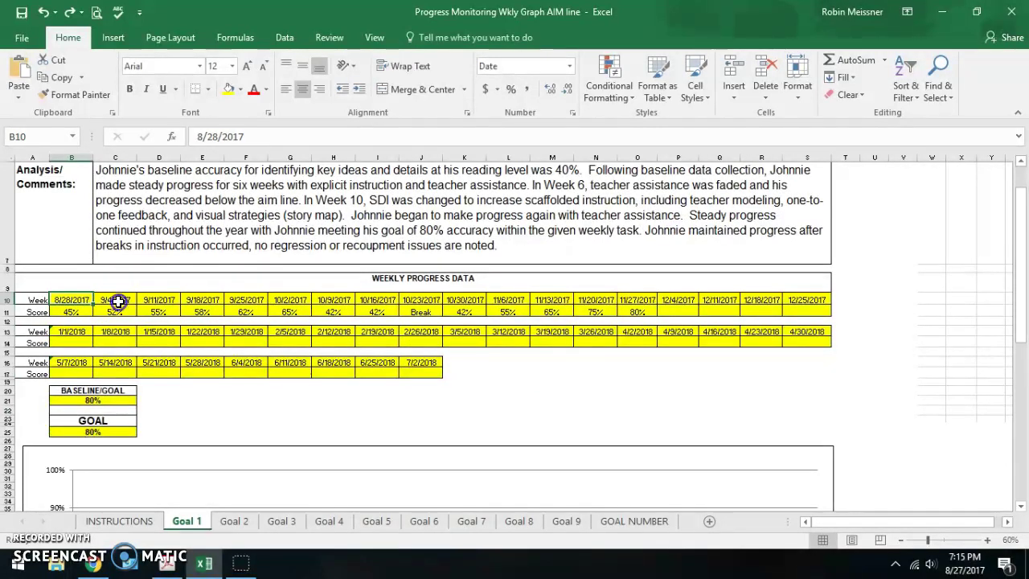
{"action": "left_click", "coordinate": [119, 302]}
{"action": "left_click", "coordinate": [150, 301]}
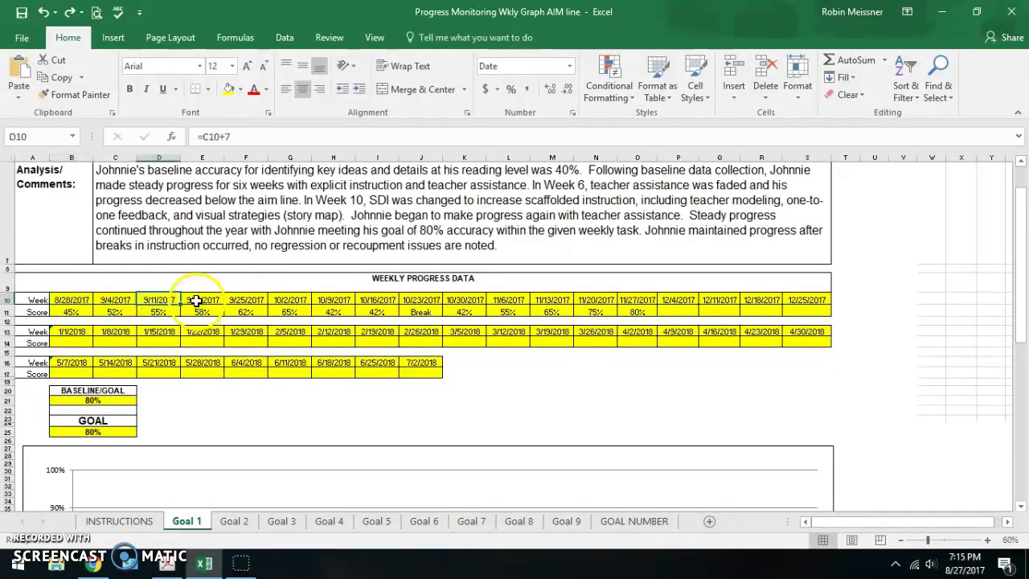
{"action": "left_click", "coordinate": [117, 300]}
{"action": "left_click", "coordinate": [161, 302]}
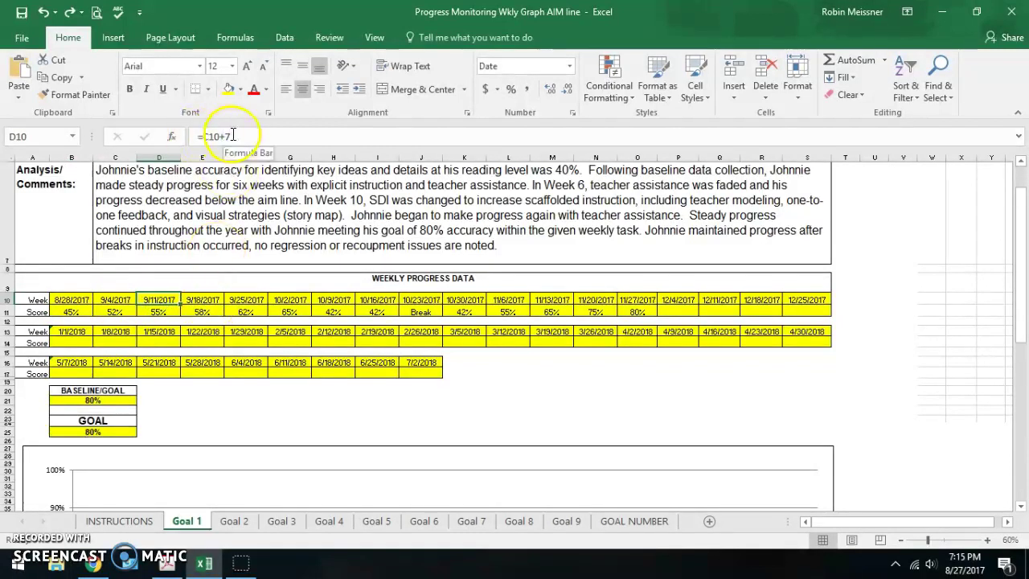
{"action": "left_click", "coordinate": [114, 300]}
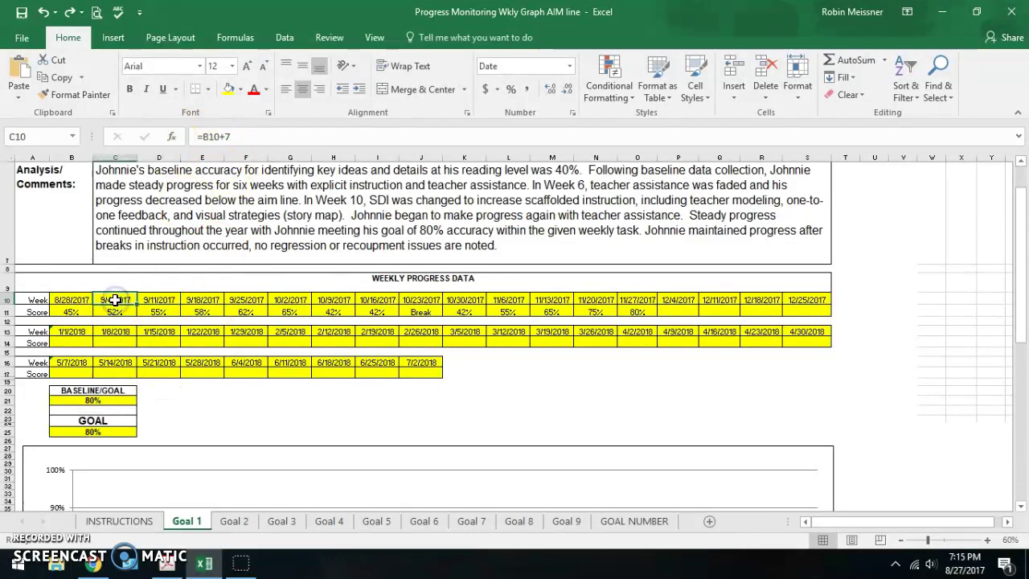
{"action": "left_click", "coordinate": [79, 300]}
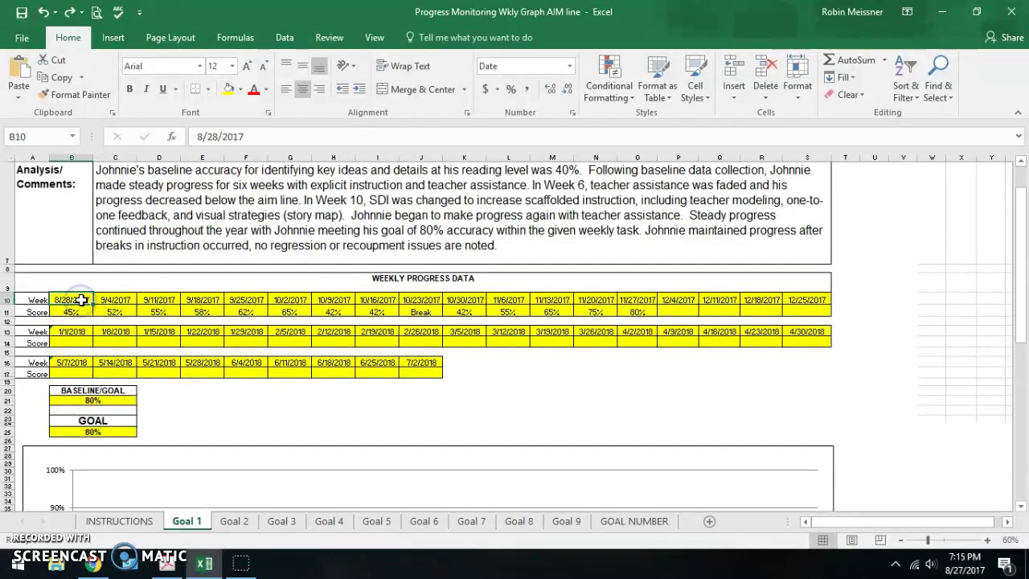
{"action": "left_click", "coordinate": [105, 300]}
{"action": "left_click", "coordinate": [154, 301]}
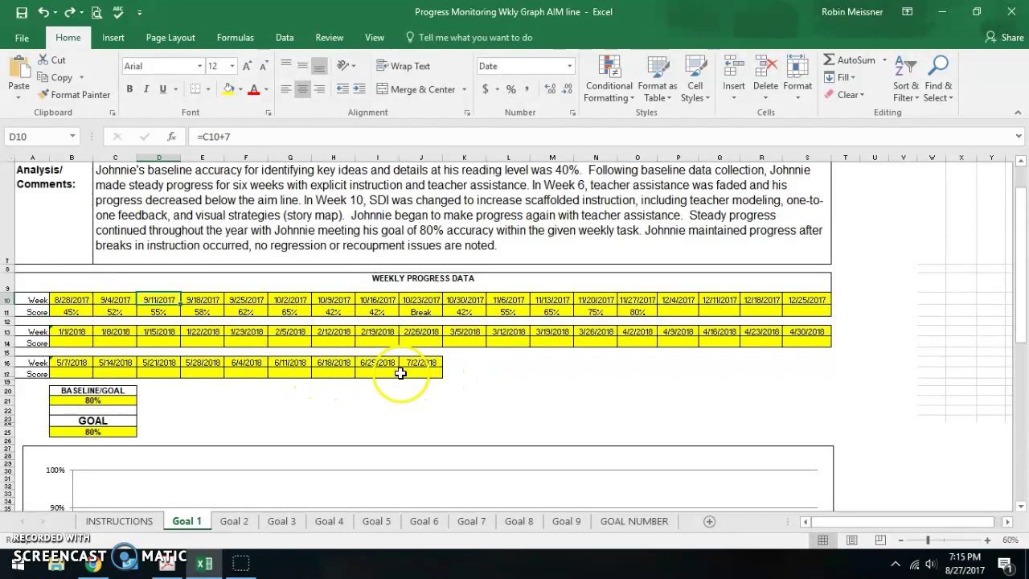
Enter 9/11 as the first weekly date so the first week reads 9/11/2017
{"action": "left_click", "coordinate": [59, 299]}
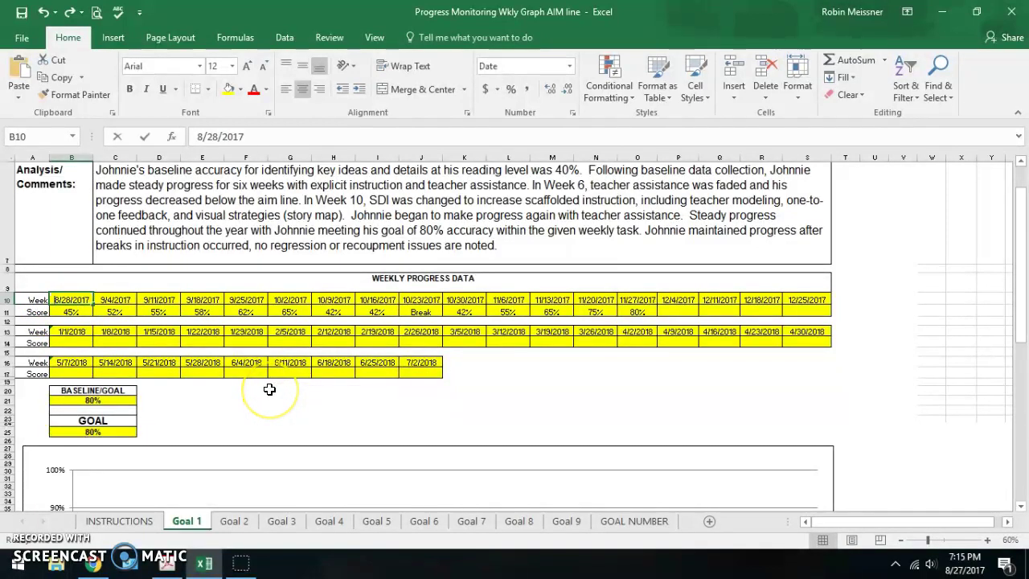
{"action": "type", "text": "9/"}
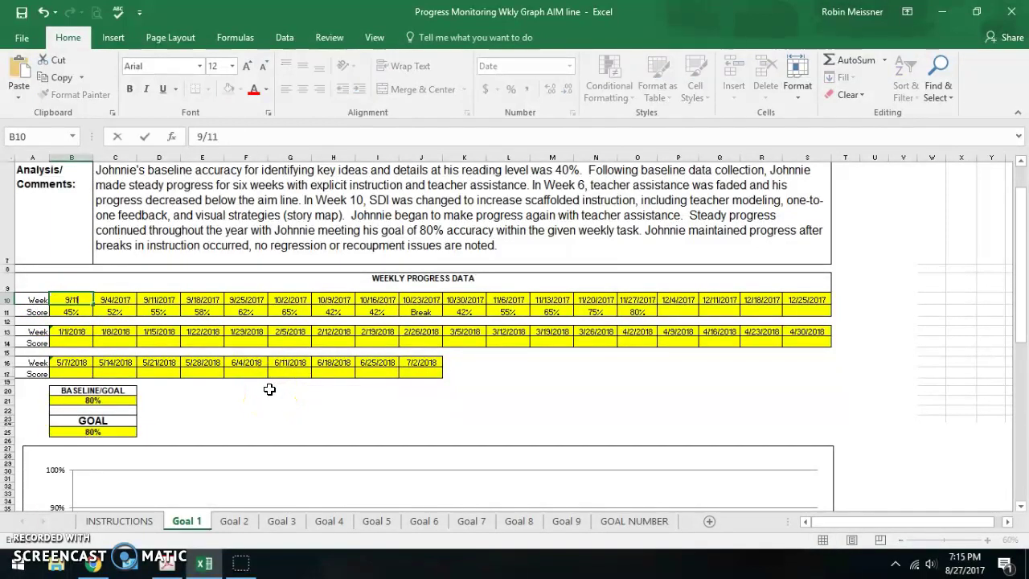
{"action": "type", "text": "11"}
{"action": "key", "text": "Return"}
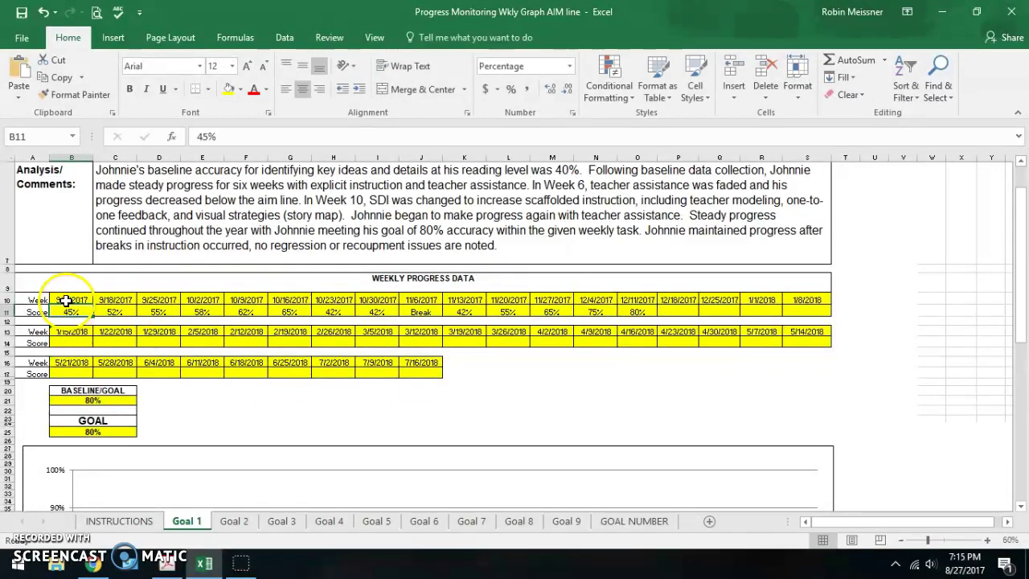
{"action": "left_click", "coordinate": [65, 301]}
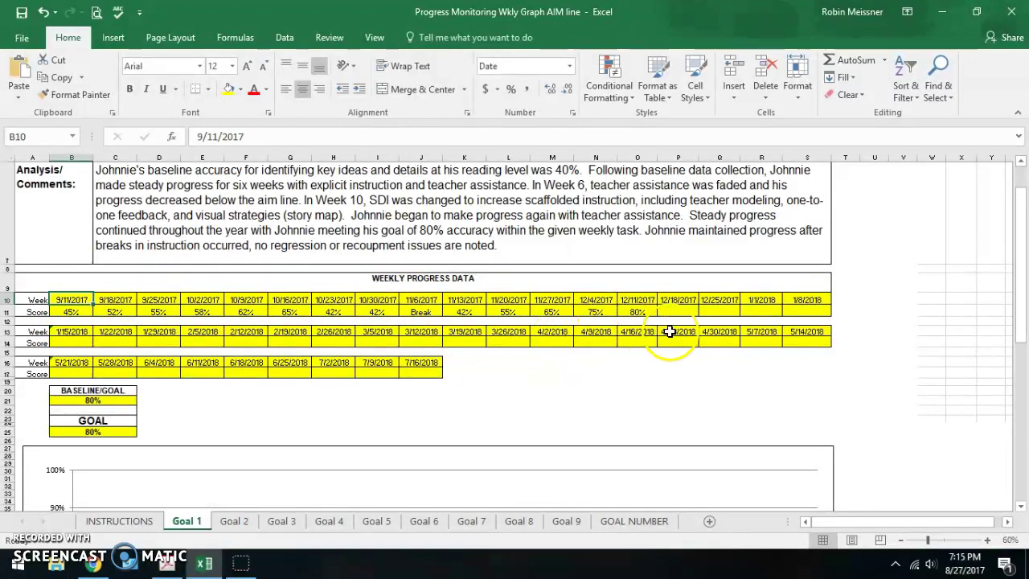
{"action": "left_click", "coordinate": [806, 331]}
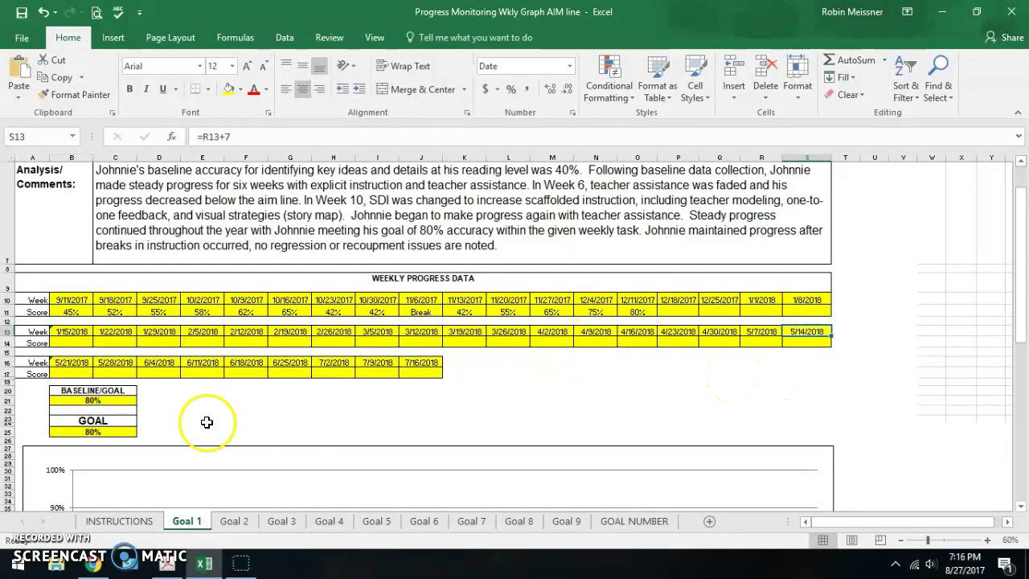
Enter 8/15 in the third week's start date, then undo it to keep the +7 formula
{"action": "left_click", "coordinate": [65, 362]}
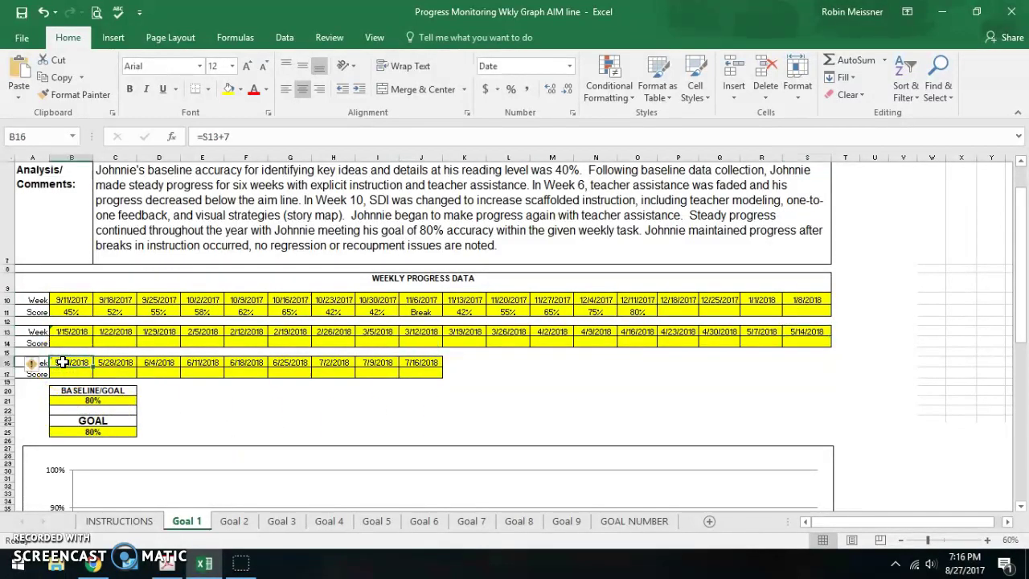
{"action": "type", "text": "8/15"}
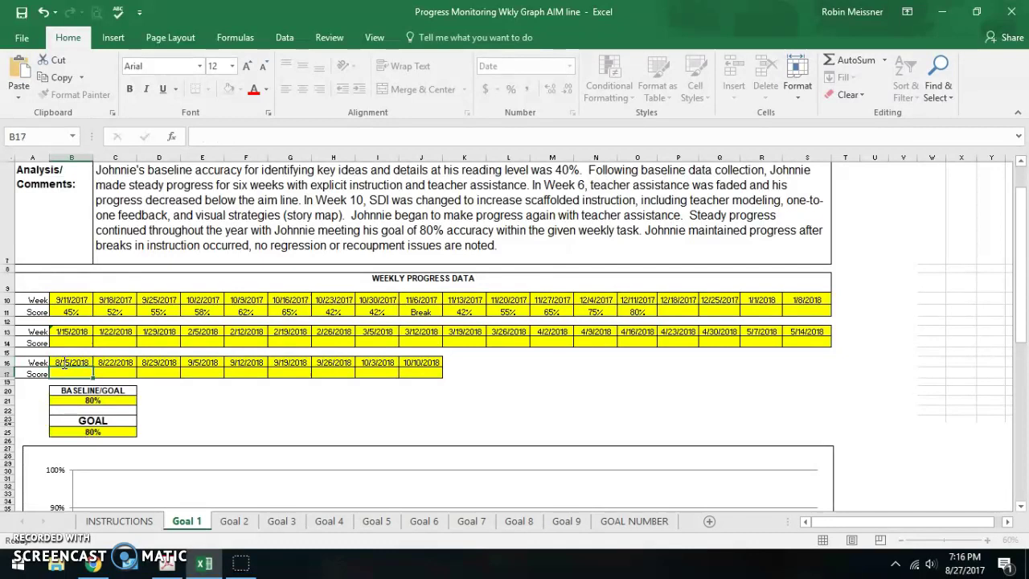
{"action": "left_click", "coordinate": [71, 373]}
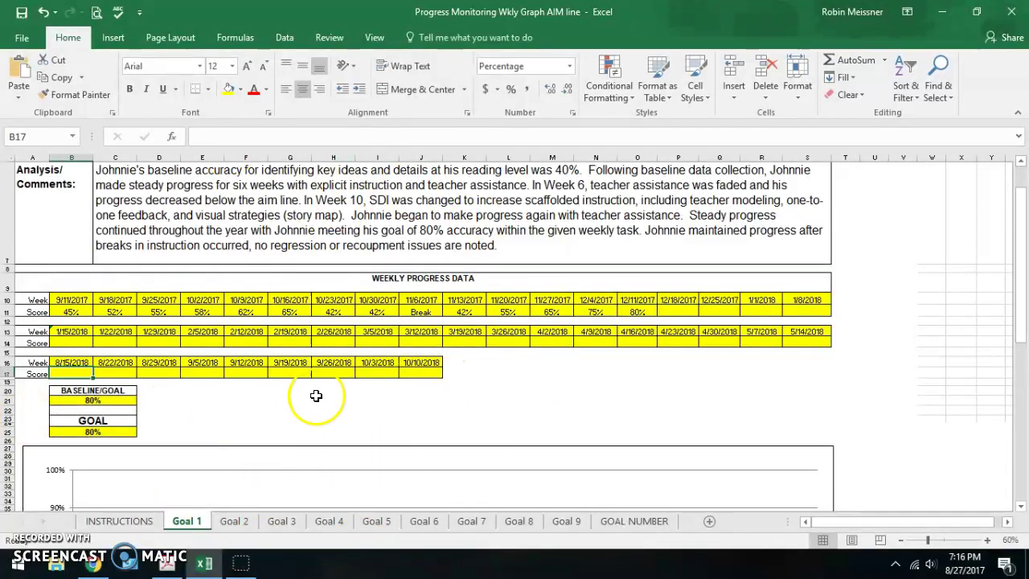
{"action": "left_click", "coordinate": [72, 362]}
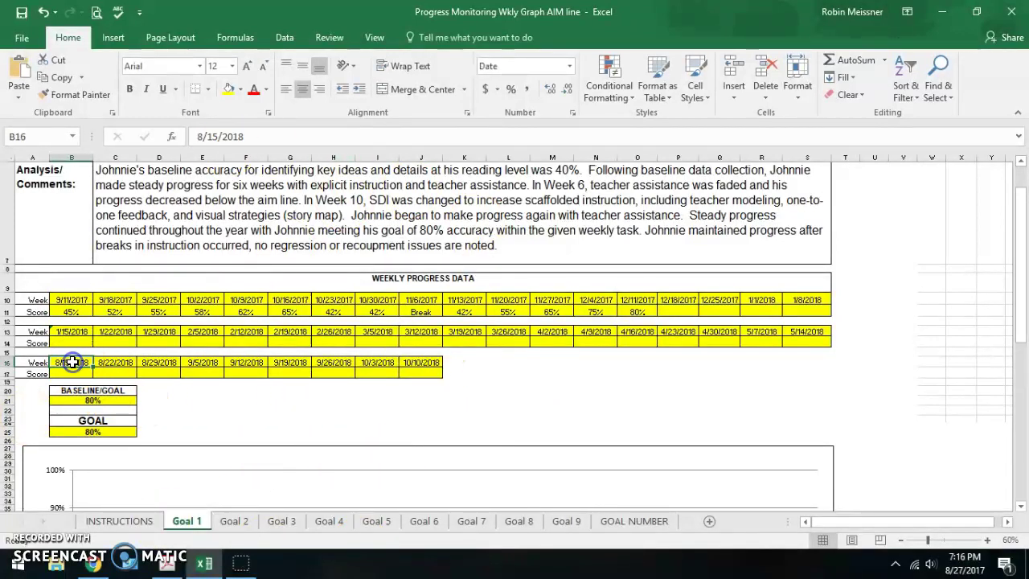
{"action": "left_click", "coordinate": [42, 13]}
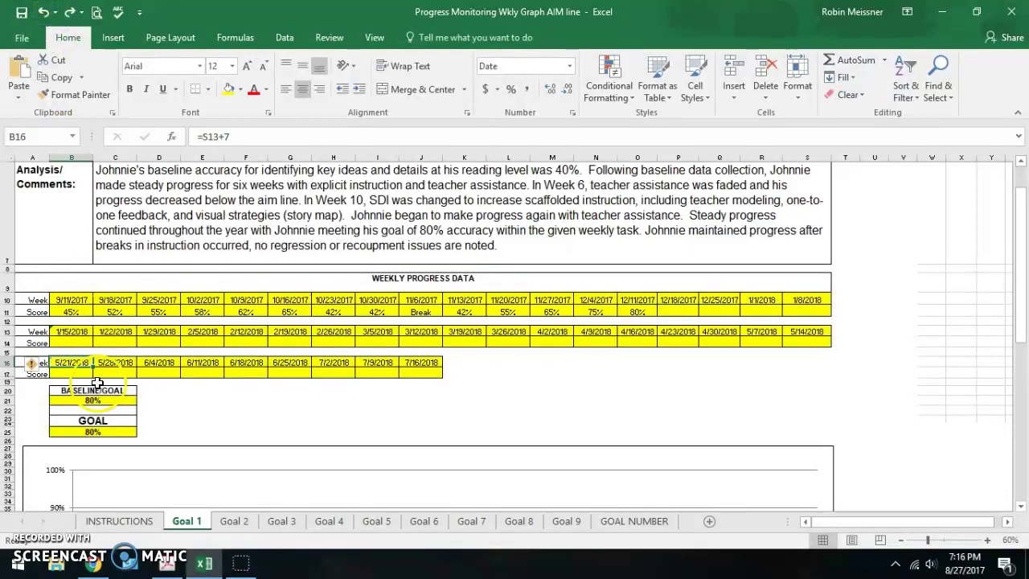
{"action": "left_click", "coordinate": [68, 312]}
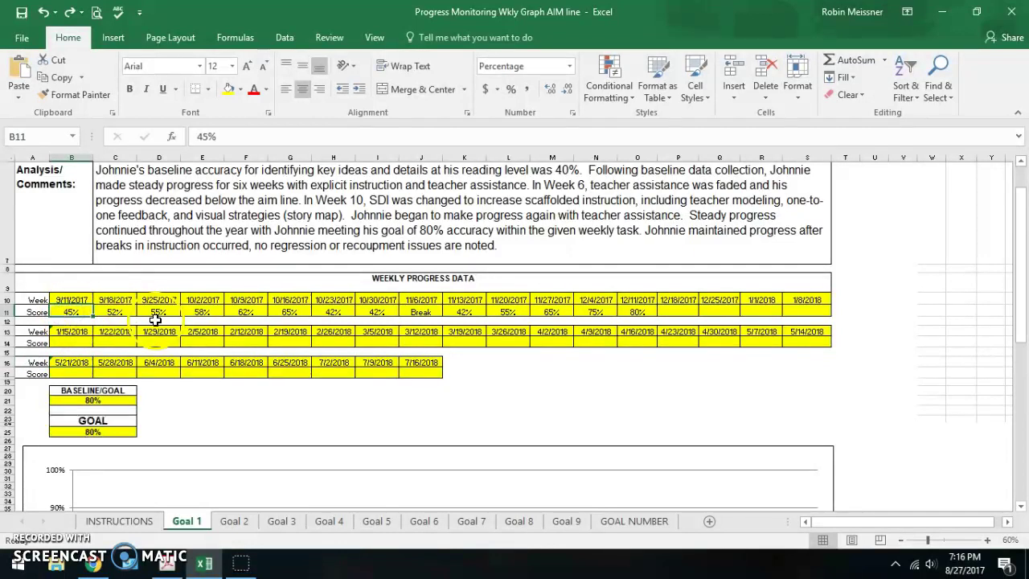
{"action": "left_click", "coordinate": [67, 311]}
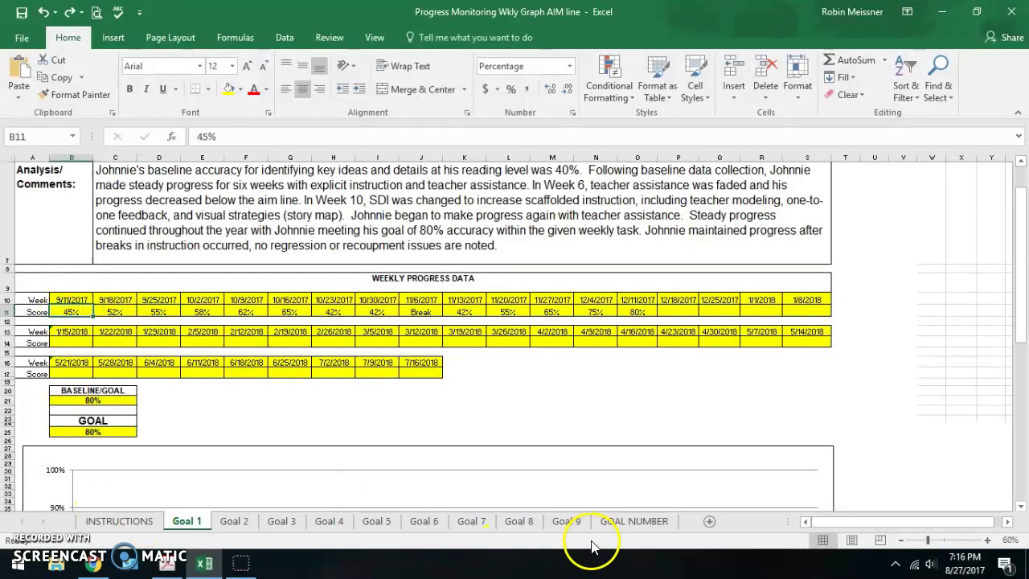
{"action": "left_click", "coordinate": [620, 523]}
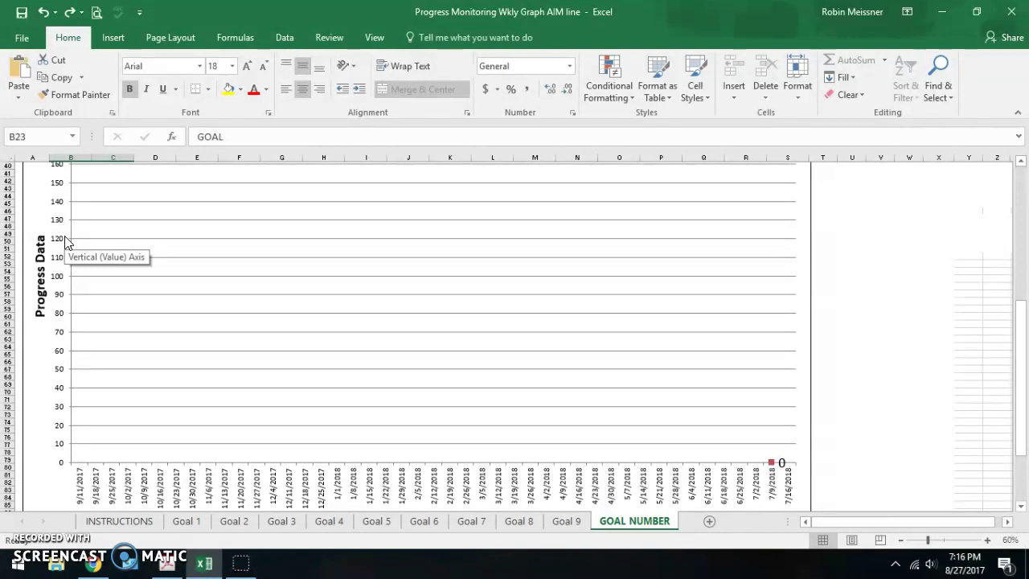
{"action": "scroll", "coordinate": [235, 335], "scroll_direction": "up", "scroll_amount": 8}
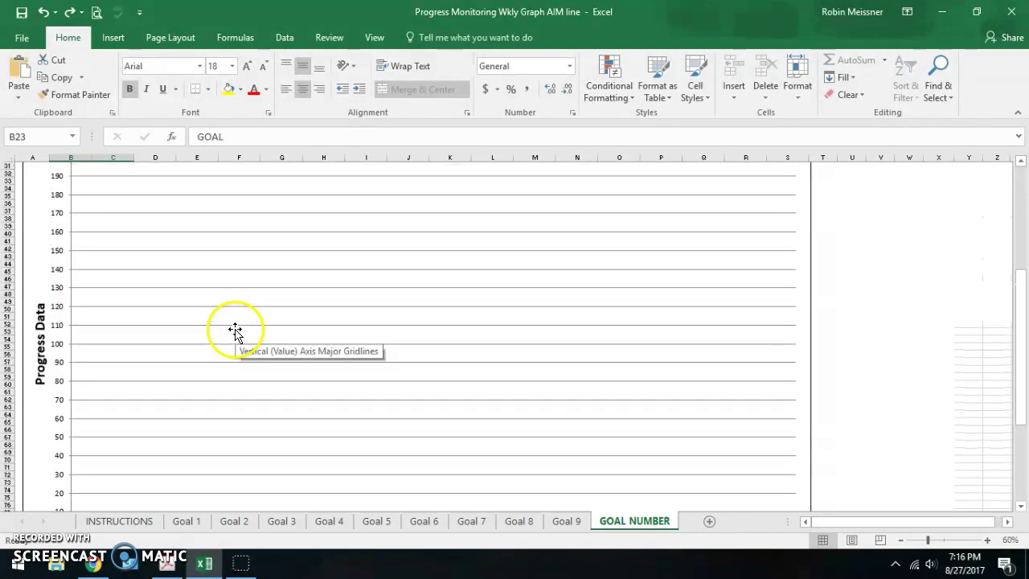
{"action": "left_click", "coordinate": [183, 522]}
{"action": "left_click", "coordinate": [117, 394]}
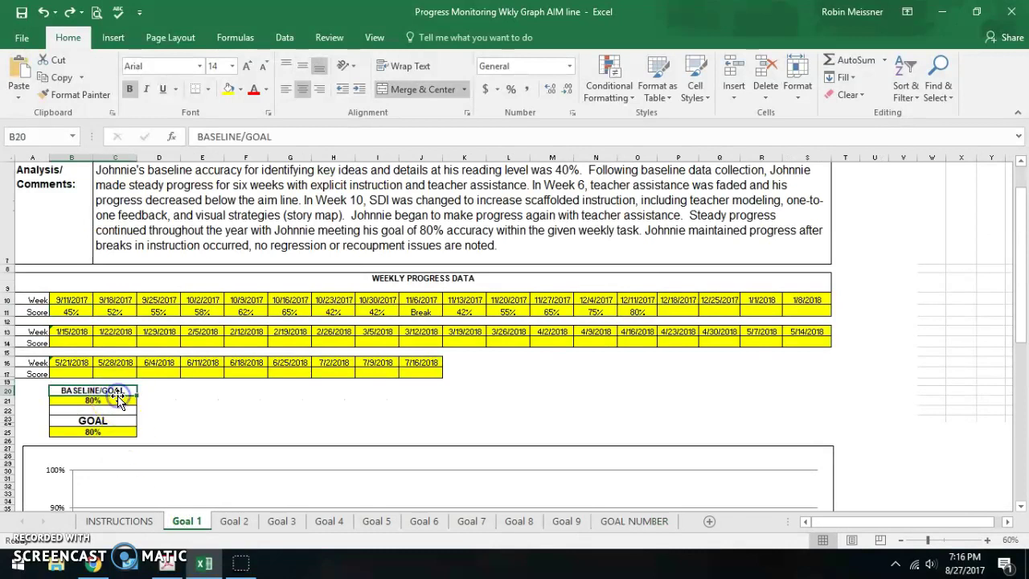
{"action": "scroll", "coordinate": [118, 398], "scroll_direction": "down", "scroll_amount": 6}
{"action": "scroll", "coordinate": [117, 402], "scroll_direction": "down", "scroll_amount": 3}
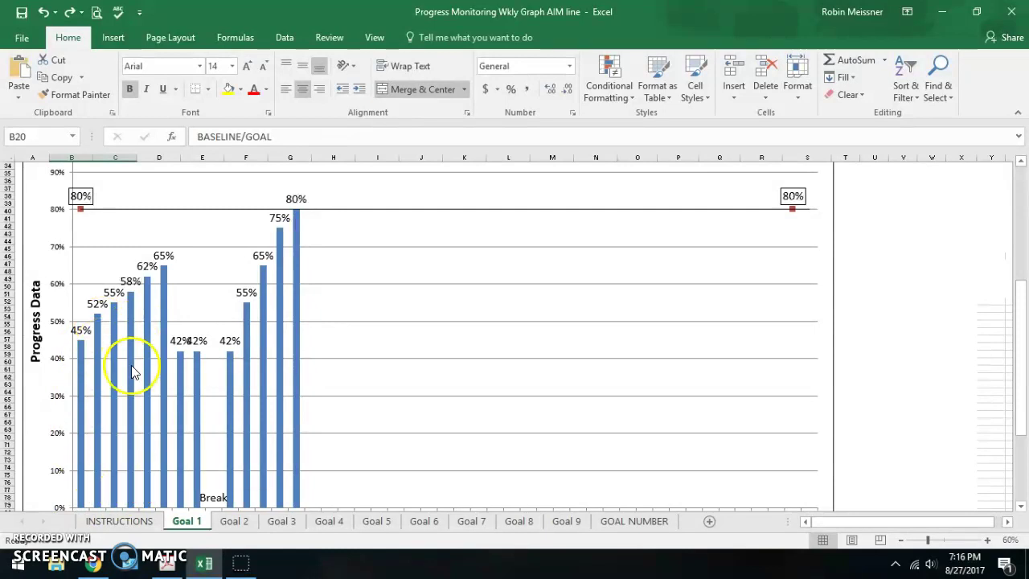
{"action": "scroll", "coordinate": [205, 286], "scroll_direction": "up", "scroll_amount": 2}
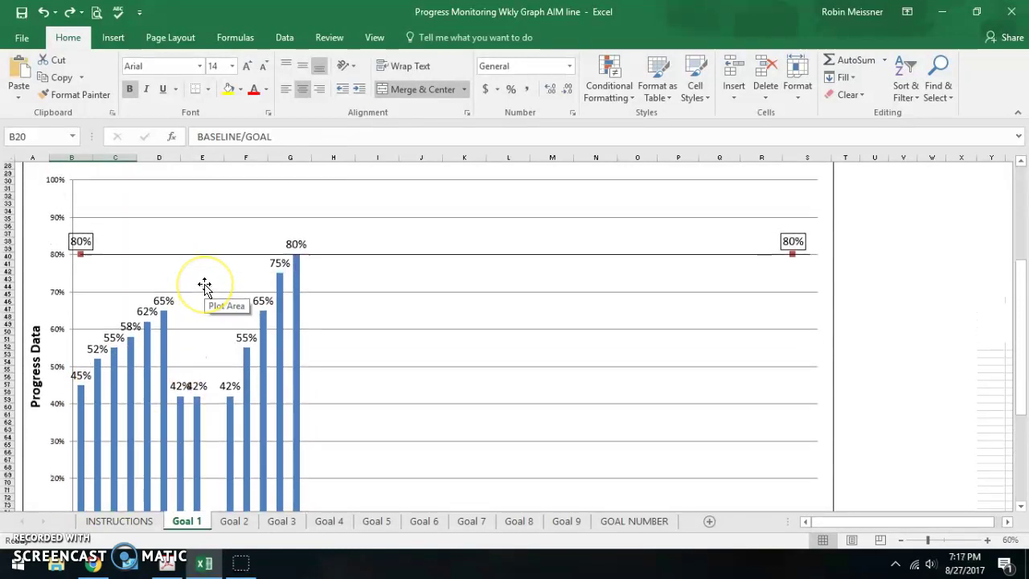
{"action": "scroll", "coordinate": [205, 291], "scroll_direction": "up", "scroll_amount": 5}
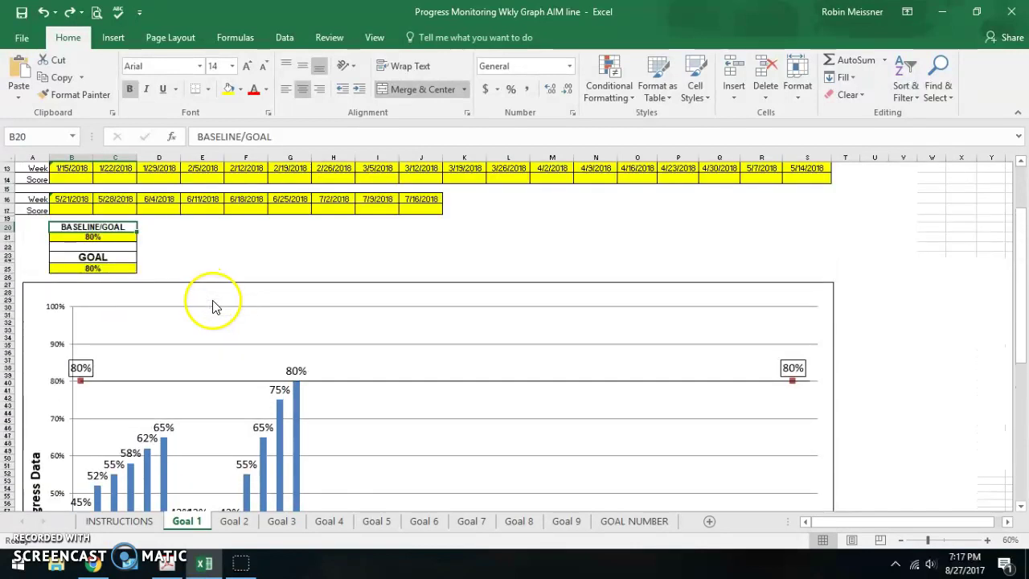
{"action": "left_click", "coordinate": [418, 189]}
{"action": "scroll", "coordinate": [416, 188], "scroll_direction": "up", "scroll_amount": 4}
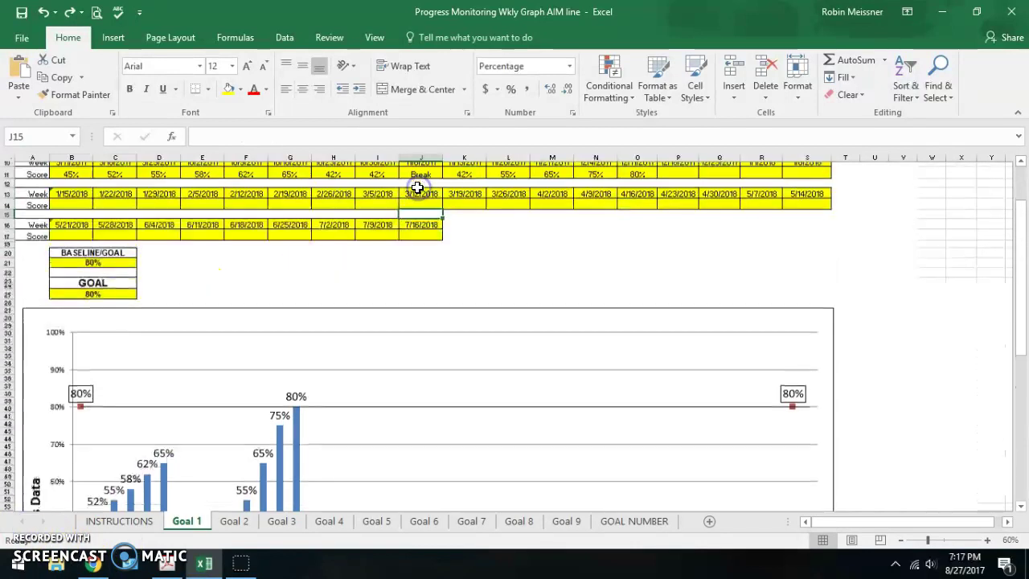
{"action": "left_click", "coordinate": [422, 312]}
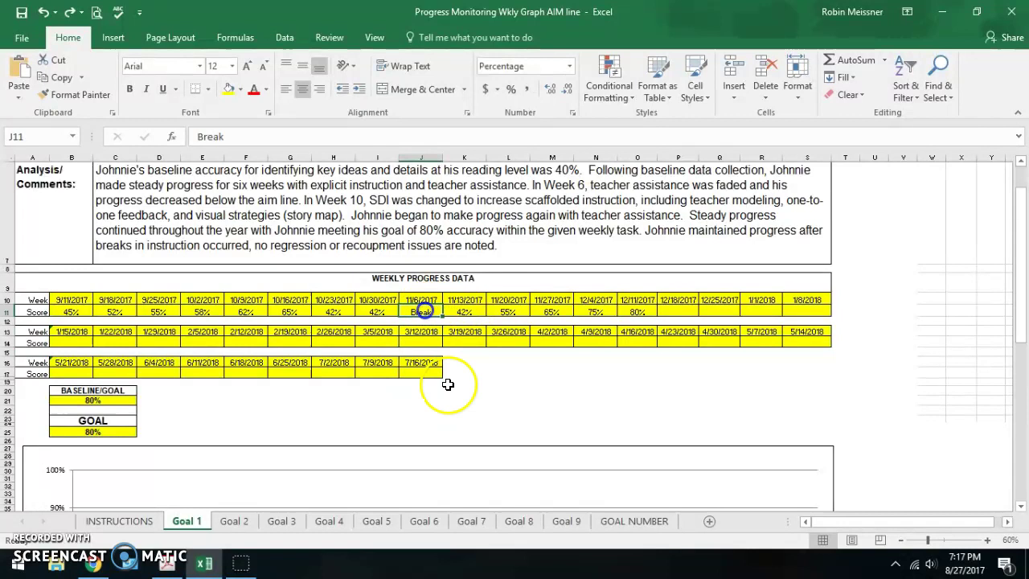
{"action": "left_click", "coordinate": [420, 299]}
{"action": "scroll", "coordinate": [285, 398], "scroll_direction": "down", "scroll_amount": 8}
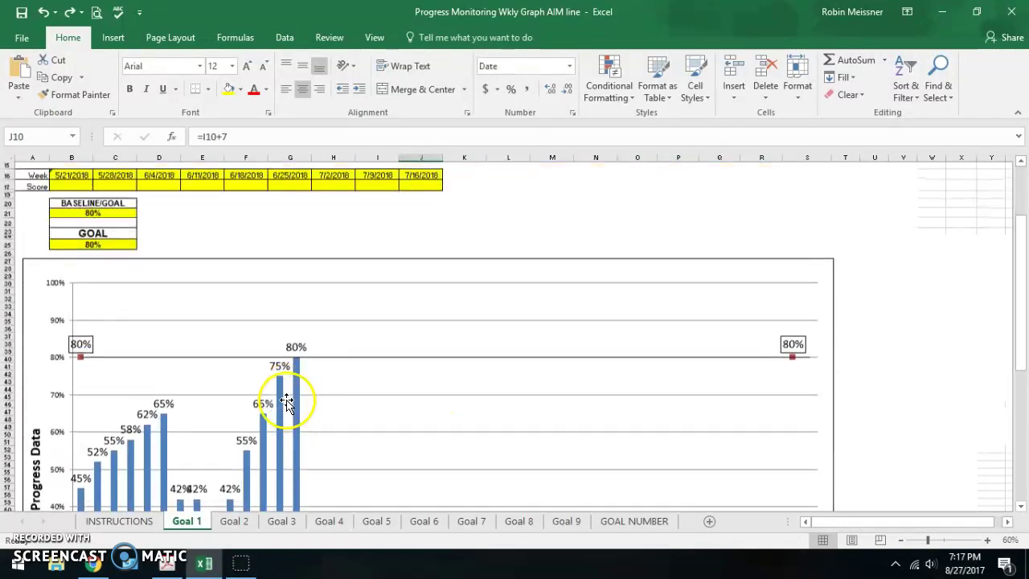
{"action": "scroll", "coordinate": [287, 402], "scroll_direction": "down", "scroll_amount": 4}
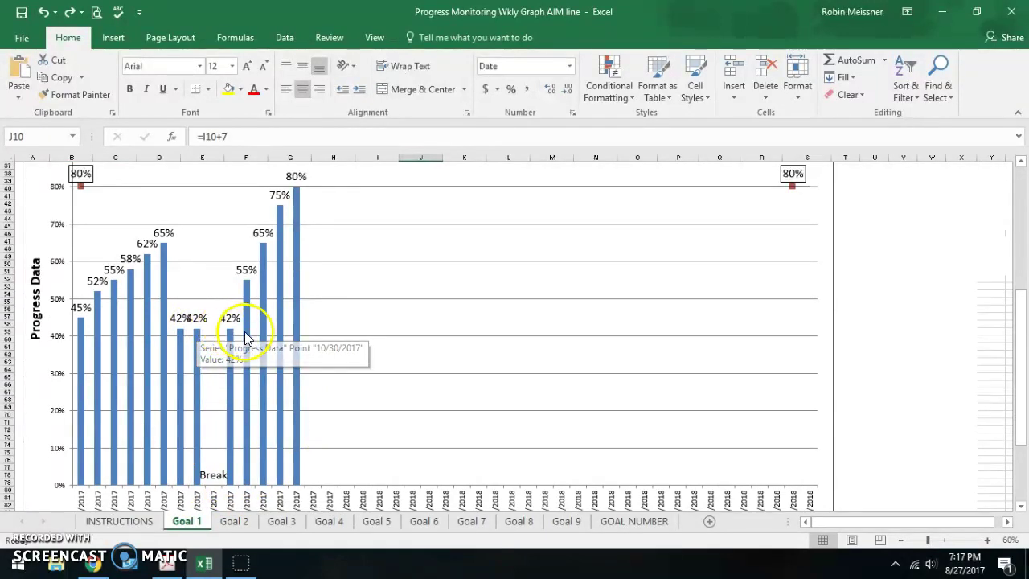
{"action": "mouse_move", "coordinate": [185, 358]}
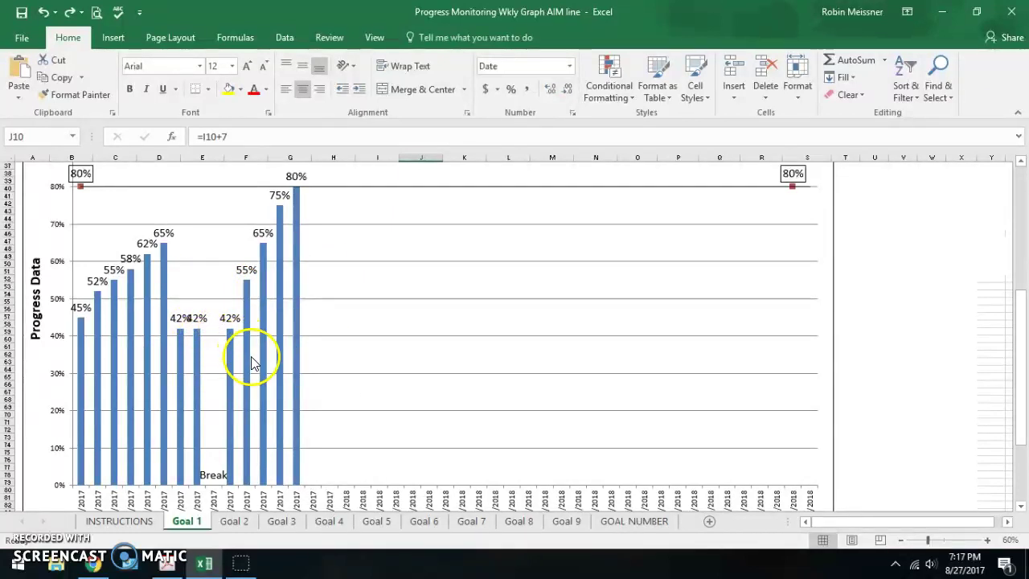
{"action": "scroll", "coordinate": [204, 305], "scroll_direction": "up", "scroll_amount": 5}
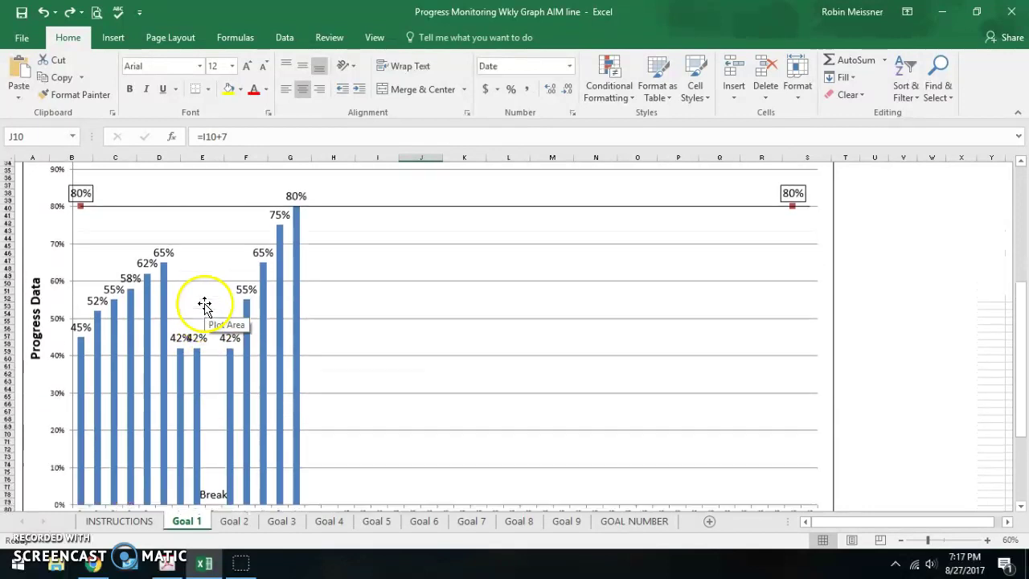
Enter 85 into the baseline cell B21 and the goal cell B25
{"action": "scroll", "coordinate": [204, 306], "scroll_direction": "up", "scroll_amount": 3}
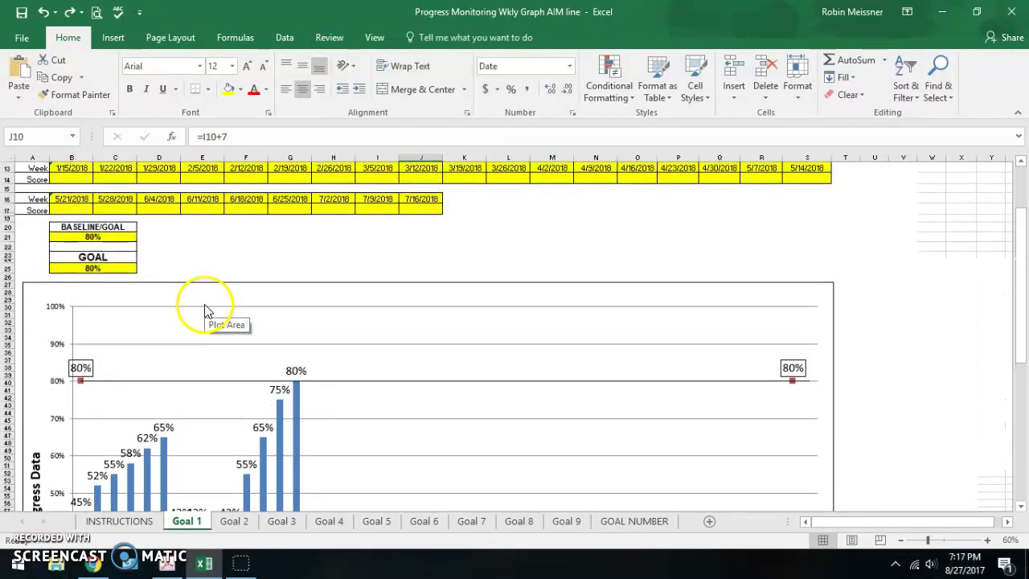
{"action": "left_click", "coordinate": [104, 237]}
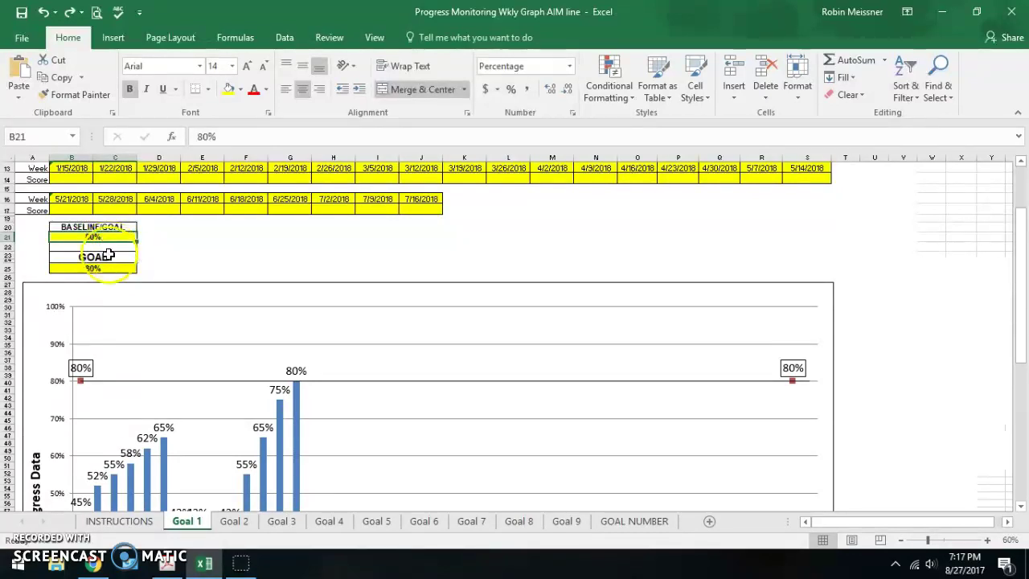
{"action": "left_click", "coordinate": [110, 268]}
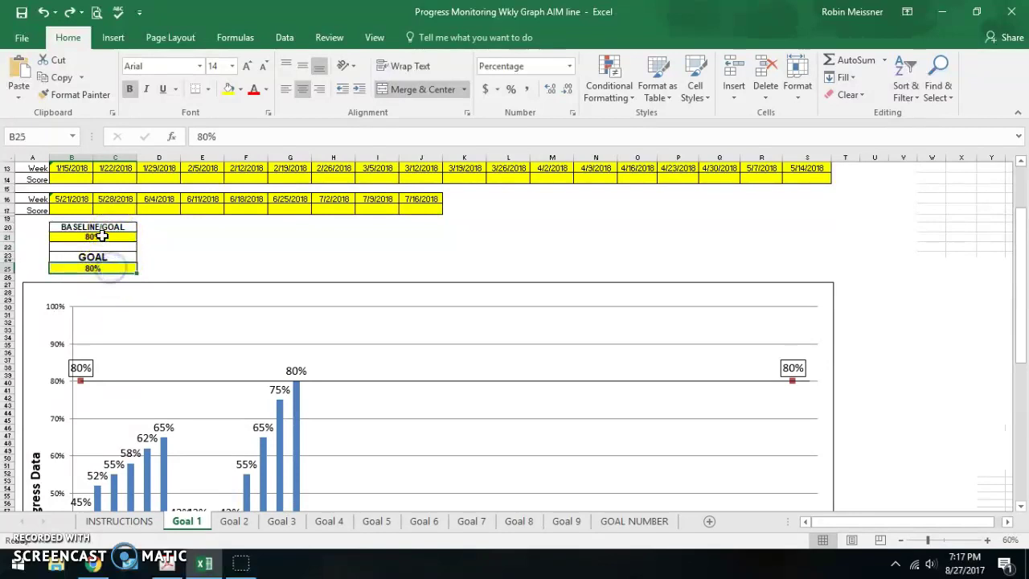
{"action": "left_click", "coordinate": [102, 235]}
{"action": "type", "text": "85"}
{"action": "key", "text": "Return"}
{"action": "key", "text": "Return"}
{"action": "key", "text": "Return"}
{"action": "key", "text": "Up"}
{"action": "type", "text": "85"}
{"action": "key", "text": "Return"}
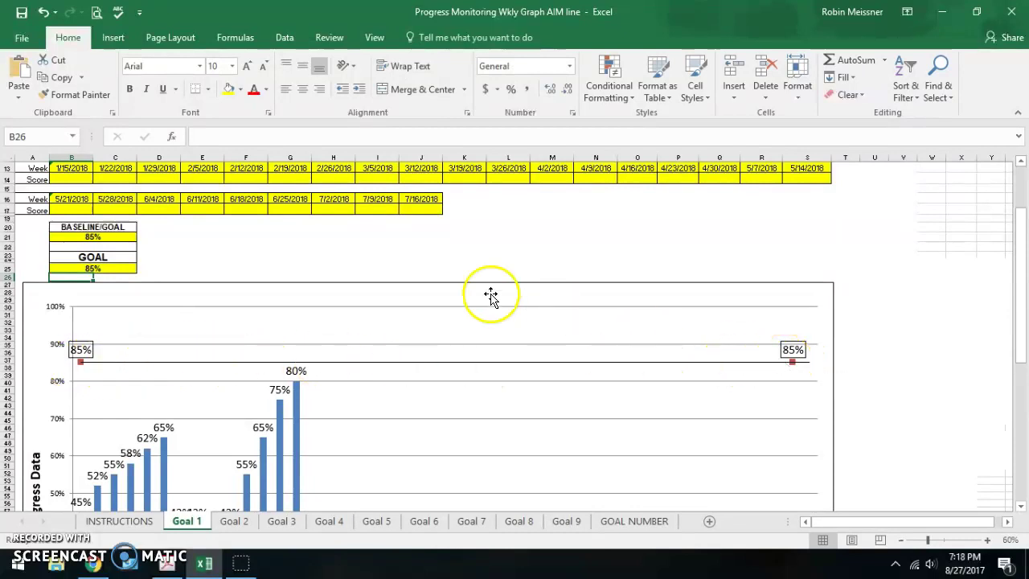
Set the baseline in B21 to 40% and the goal in B25 to 70%
{"action": "left_click", "coordinate": [113, 239]}
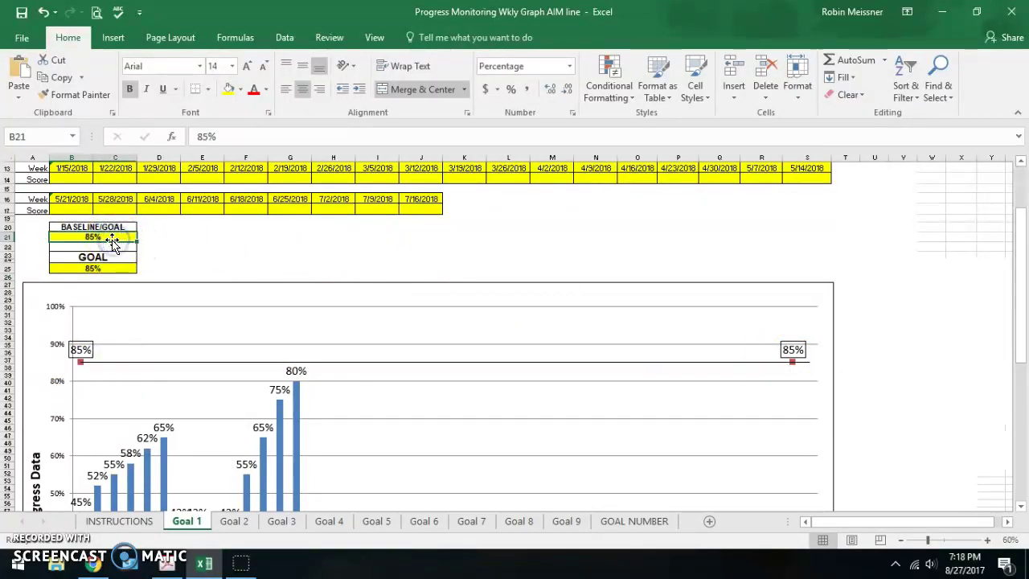
{"action": "type", "text": "40"}
{"action": "key", "text": "Return"}
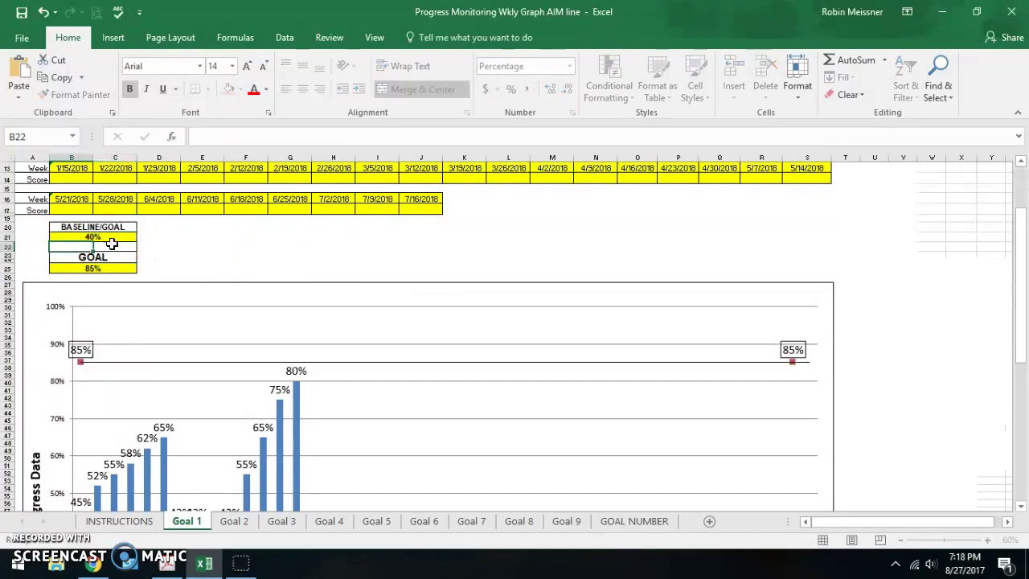
{"action": "left_click", "coordinate": [92, 268]}
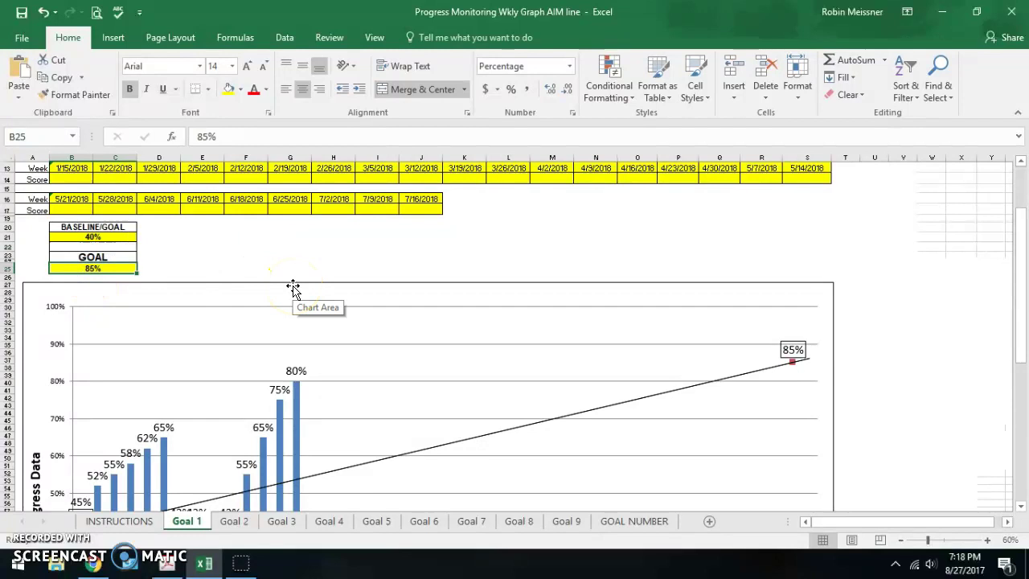
{"action": "key", "text": "Return"}
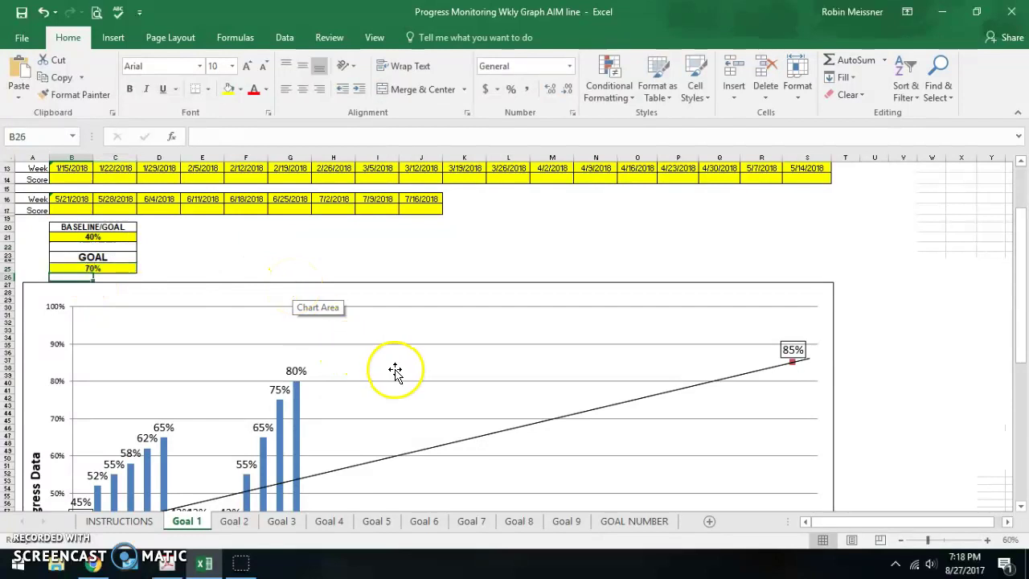
{"action": "scroll", "coordinate": [394, 347], "scroll_direction": "down", "scroll_amount": 3}
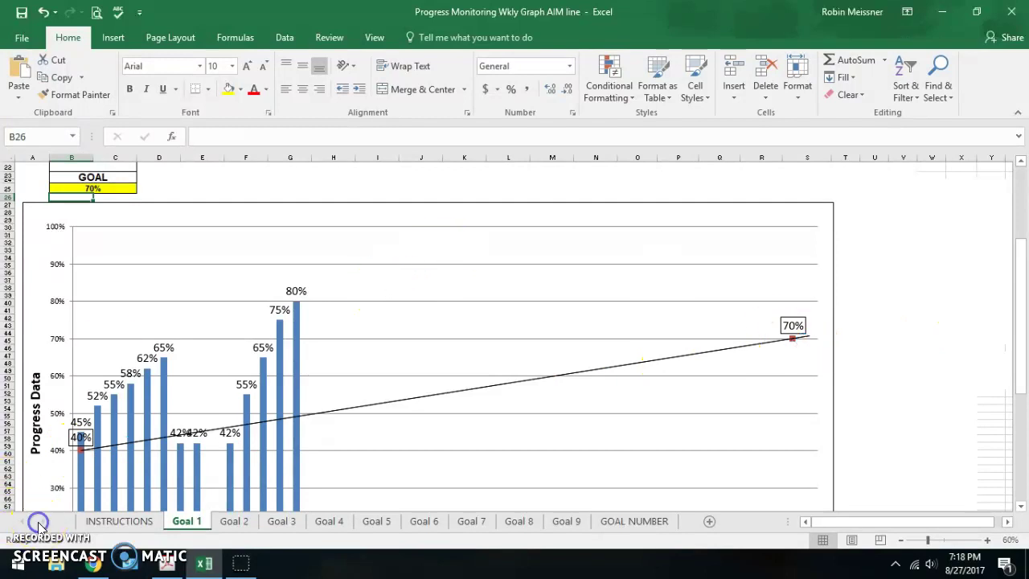
Copy the GOAL NUMBER sheet to the end of the workbook
{"action": "left_click", "coordinate": [640, 524]}
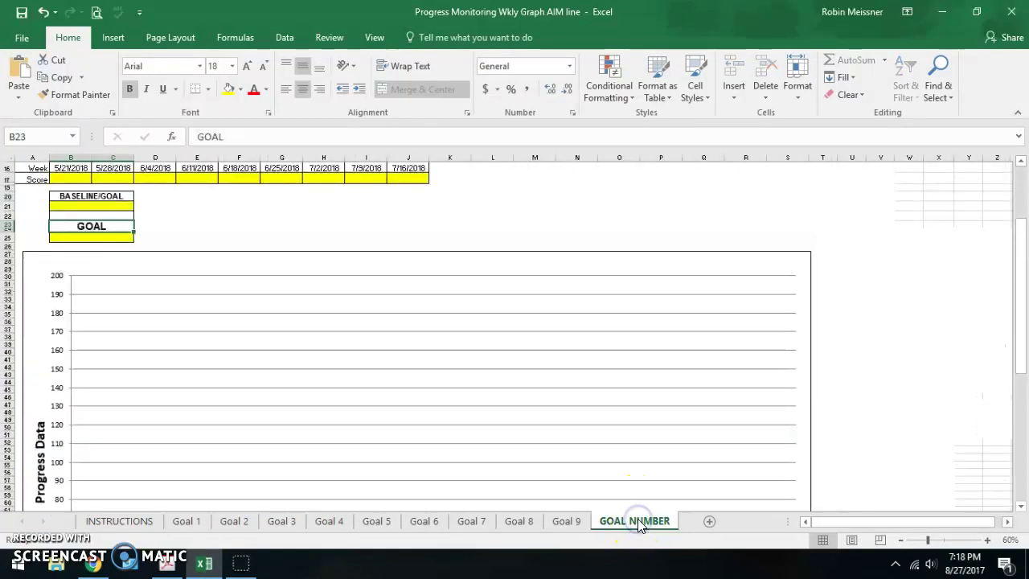
{"action": "scroll", "coordinate": [553, 435], "scroll_direction": "up", "scroll_amount": 5}
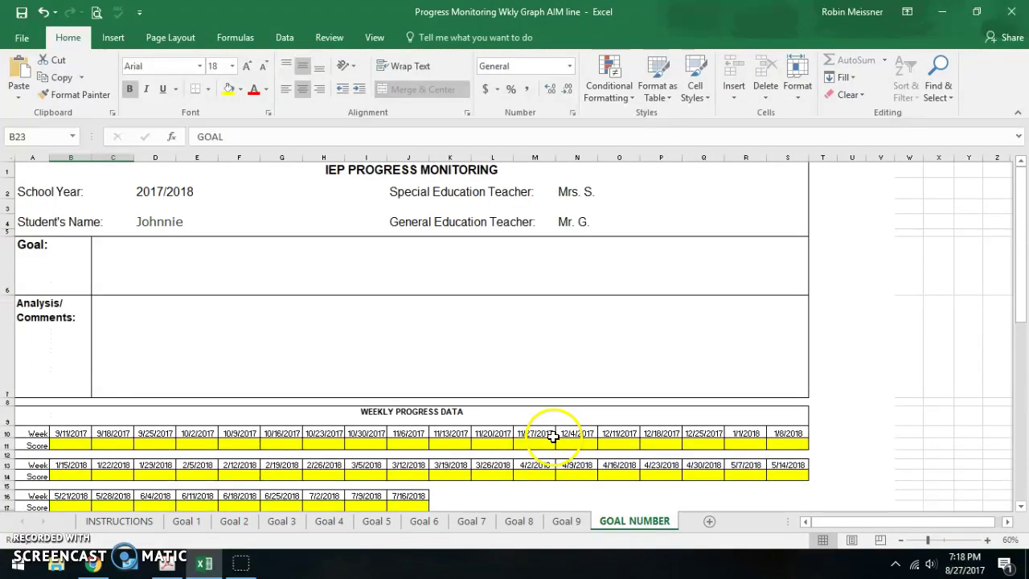
{"action": "scroll", "coordinate": [561, 337], "scroll_direction": "down", "scroll_amount": 5}
{"action": "right_click", "coordinate": [608, 523]}
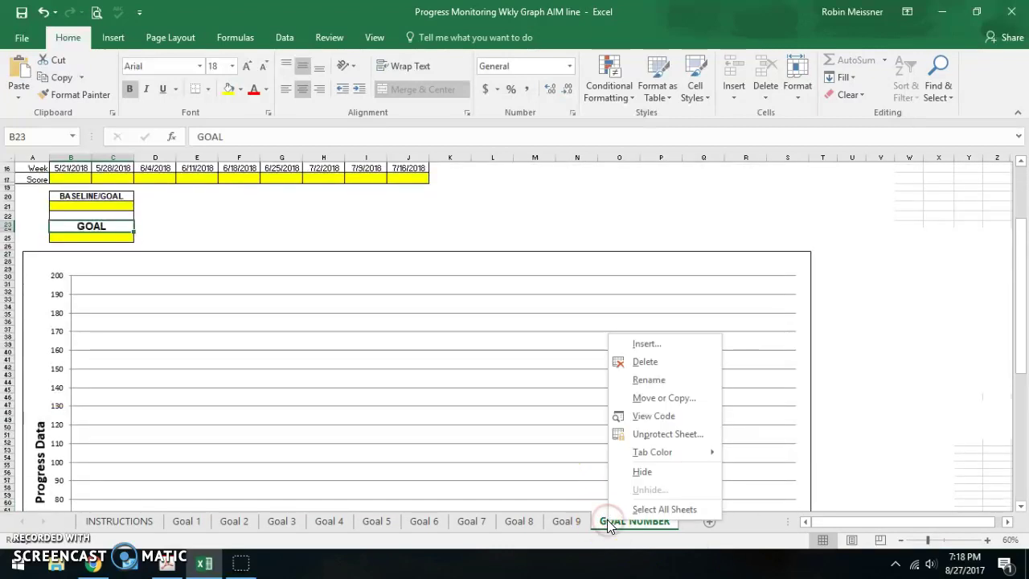
{"action": "left_click", "coordinate": [661, 397]}
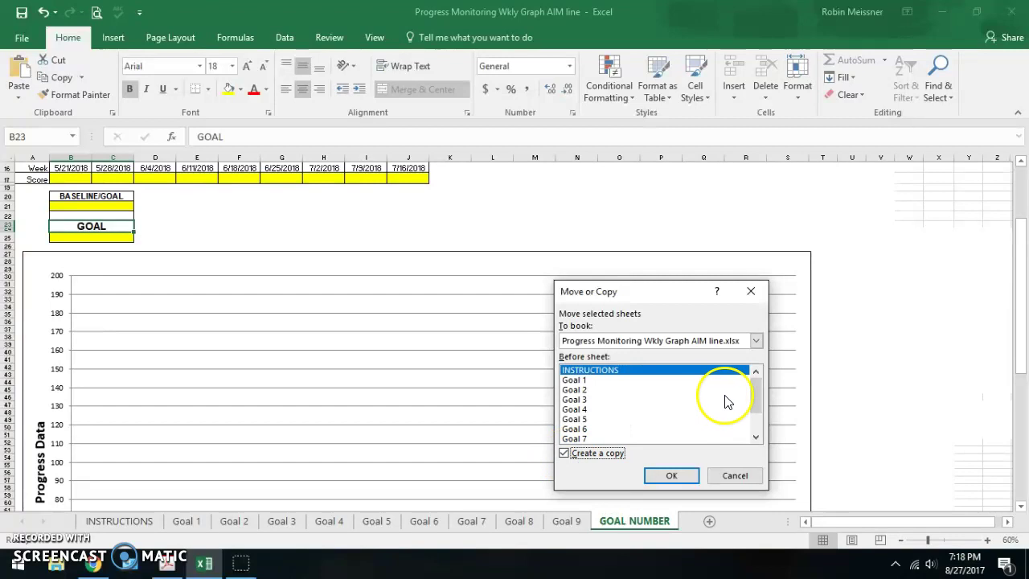
{"action": "left_click_drag", "start_coordinate": [754, 392], "coordinate": [770, 424]}
{"action": "left_click", "coordinate": [599, 439]}
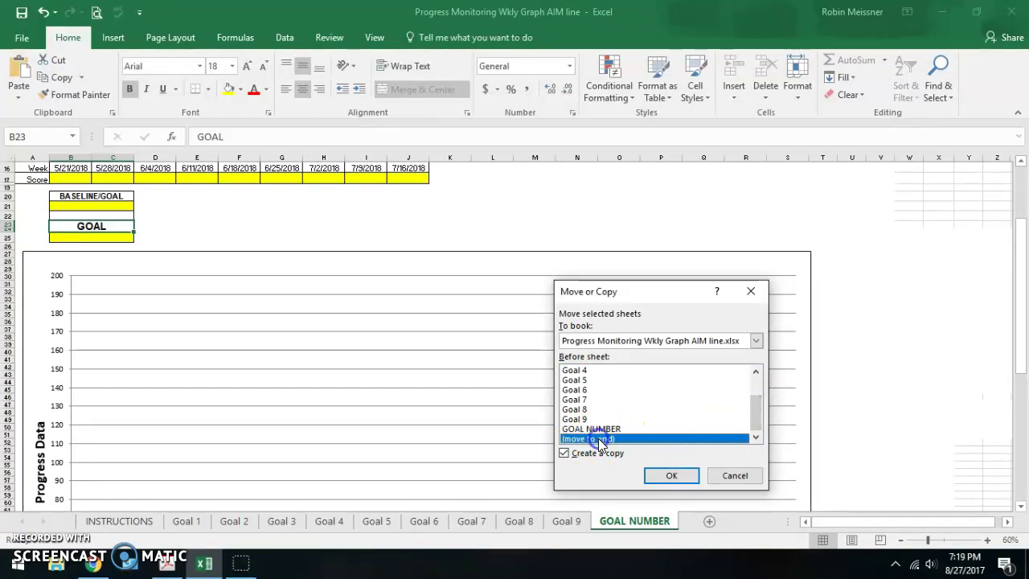
{"action": "left_click", "coordinate": [676, 476]}
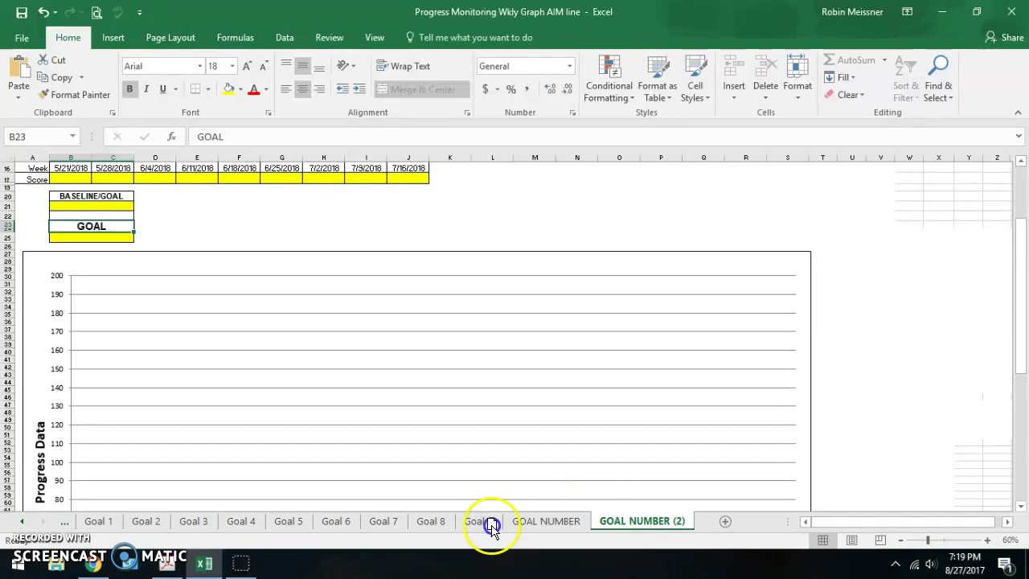
Move the GOAL NUMBER (2) copy between Goal 7 and Goal 8, then delete it
{"action": "left_click_drag", "start_coordinate": [454, 521], "coordinate": [454, 523]}
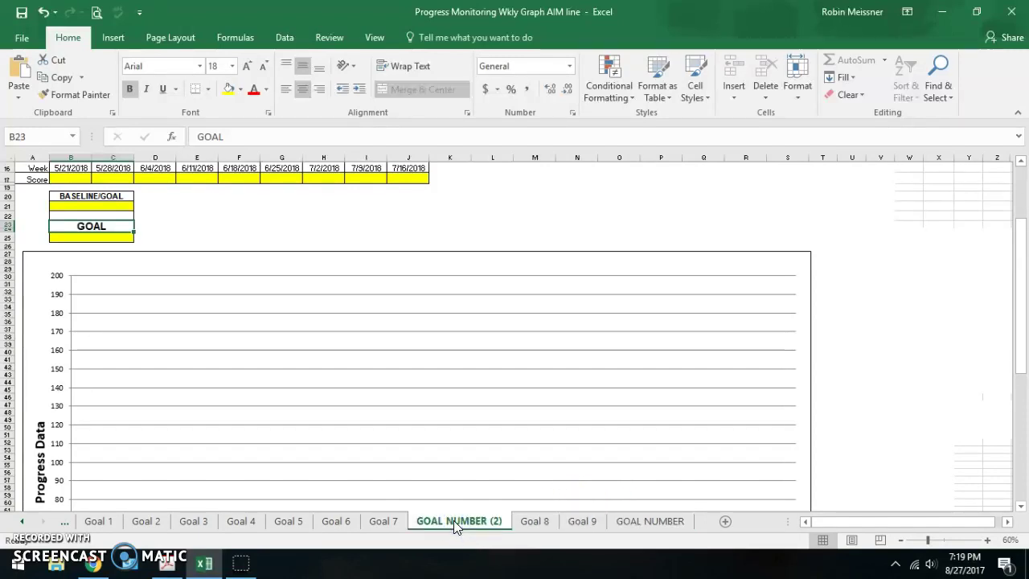
{"action": "right_click", "coordinate": [453, 520]}
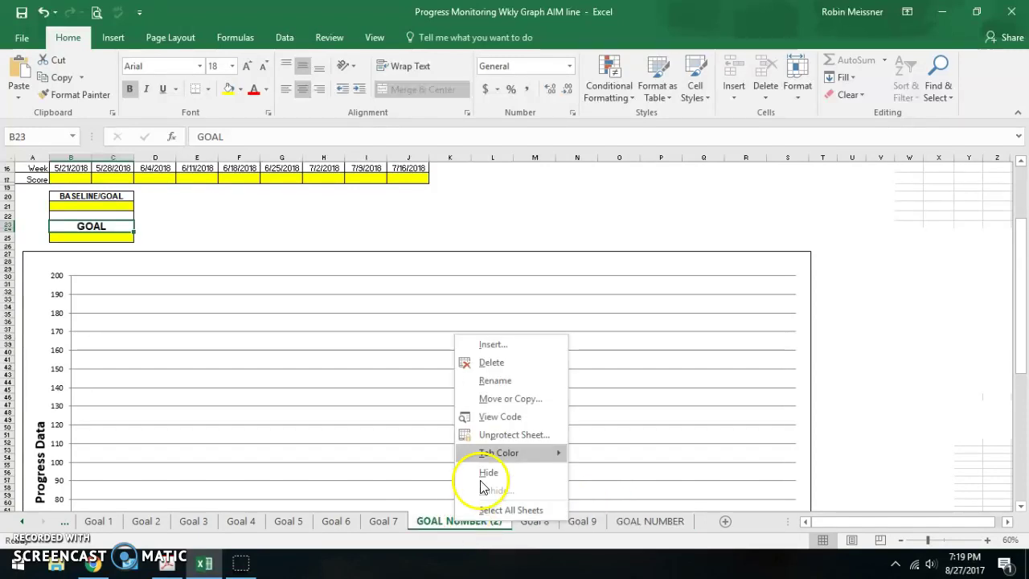
{"action": "left_click", "coordinate": [507, 361]}
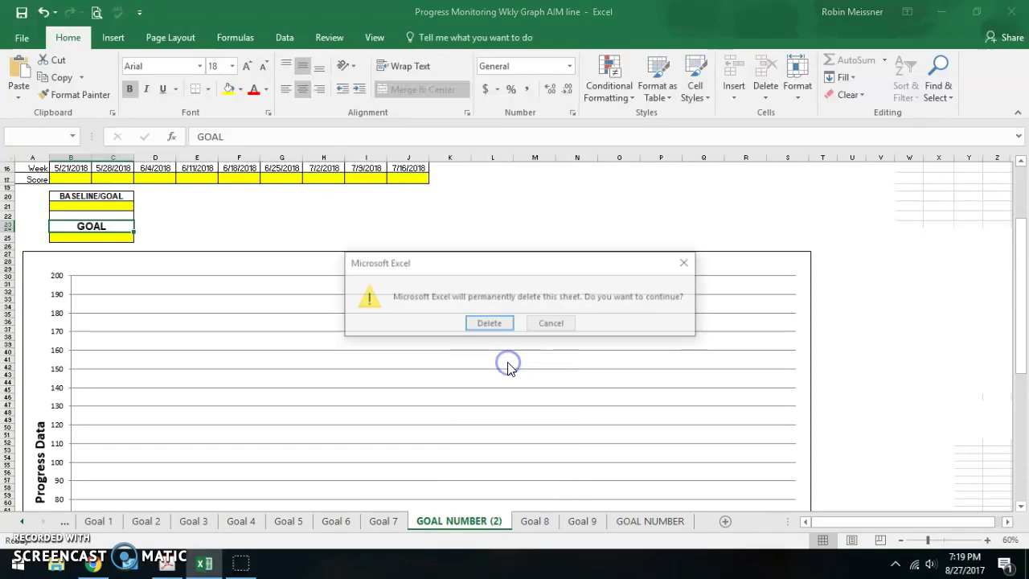
{"action": "left_click", "coordinate": [487, 323]}
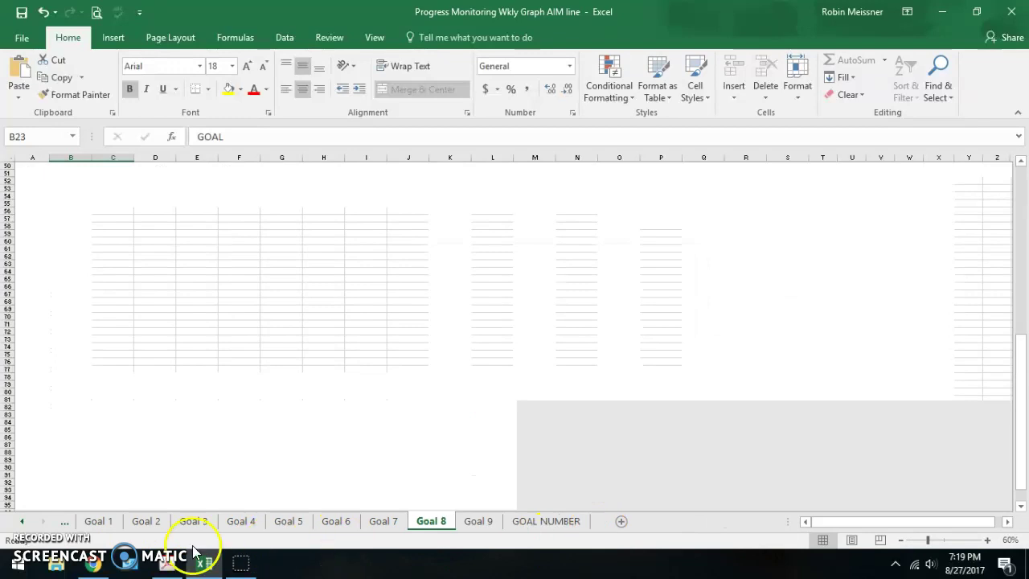
Return to the Goal 1 sheet and open its print preview in Backstage
{"action": "left_click", "coordinate": [24, 520]}
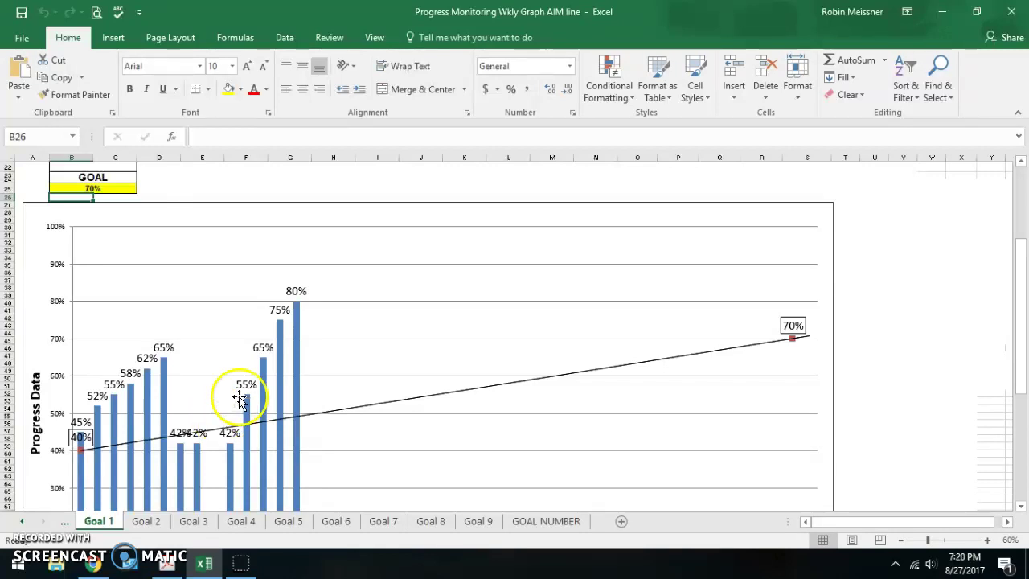
{"action": "left_click", "coordinate": [23, 42]}
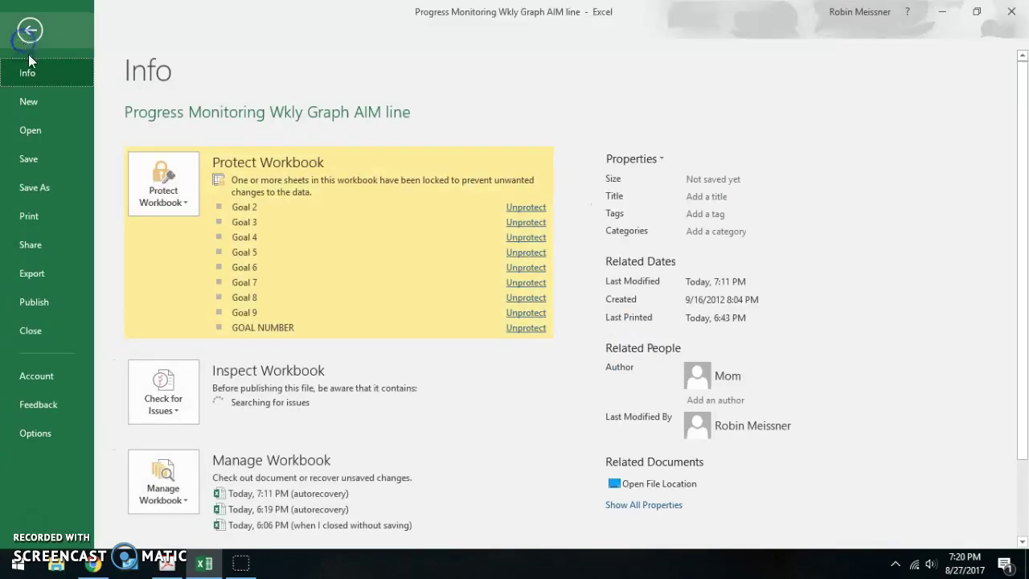
{"action": "left_click", "coordinate": [39, 219]}
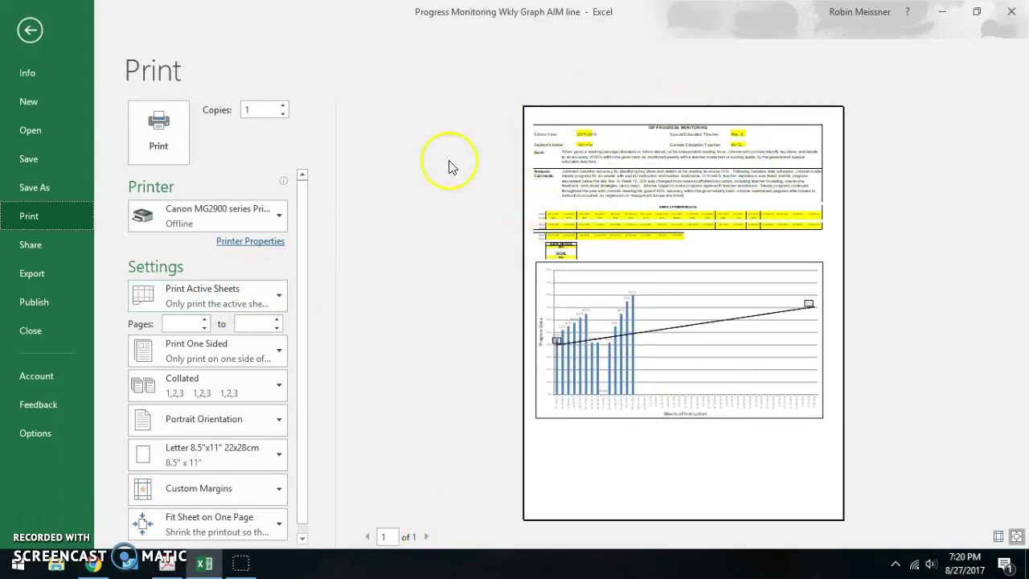
Leave the print preview and group all worksheets from the Goal 1 tab
{"action": "left_click", "coordinate": [26, 29]}
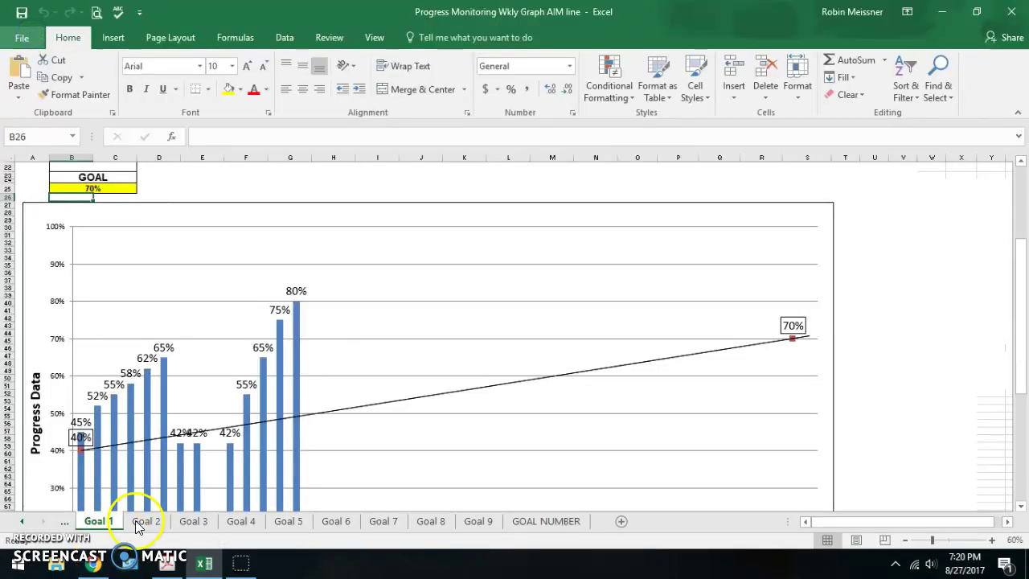
{"action": "right_click", "coordinate": [98, 522]}
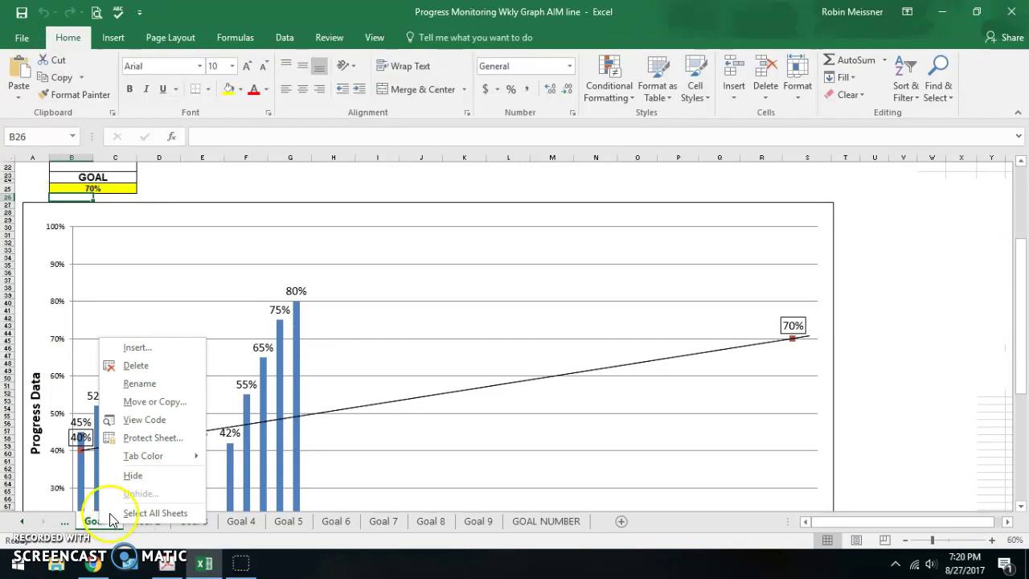
{"action": "left_click", "coordinate": [171, 512]}
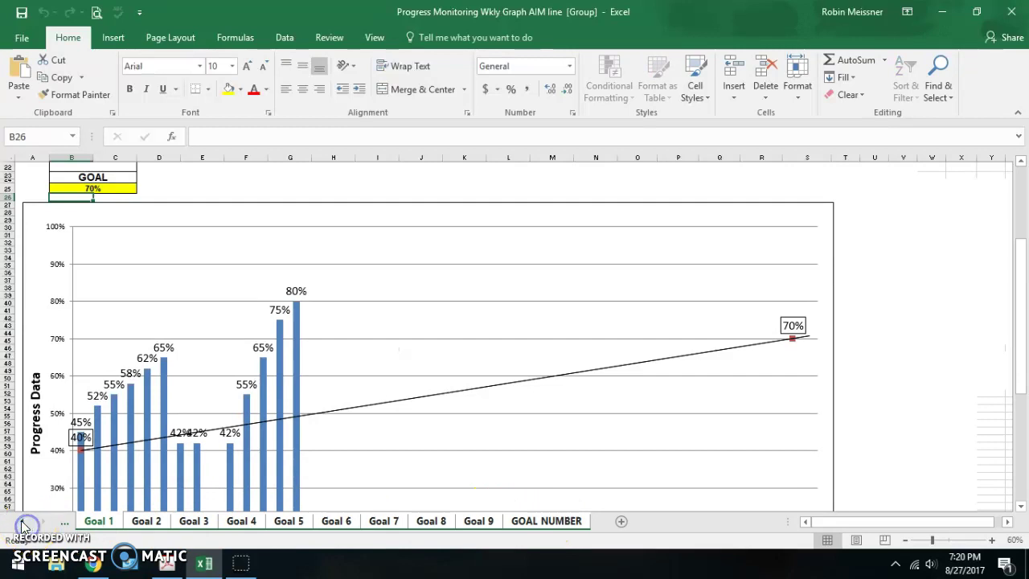
Scroll the sheet tabs to INSTRUCTIONS and open, then dismiss, its tab options
{"action": "left_click", "coordinate": [22, 520]}
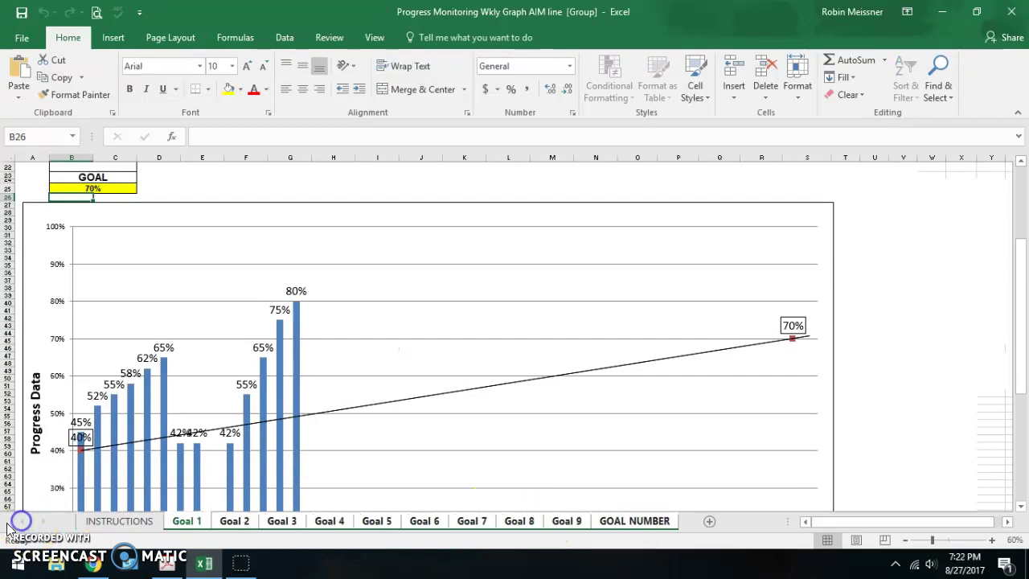
{"action": "left_click", "coordinate": [73, 550]}
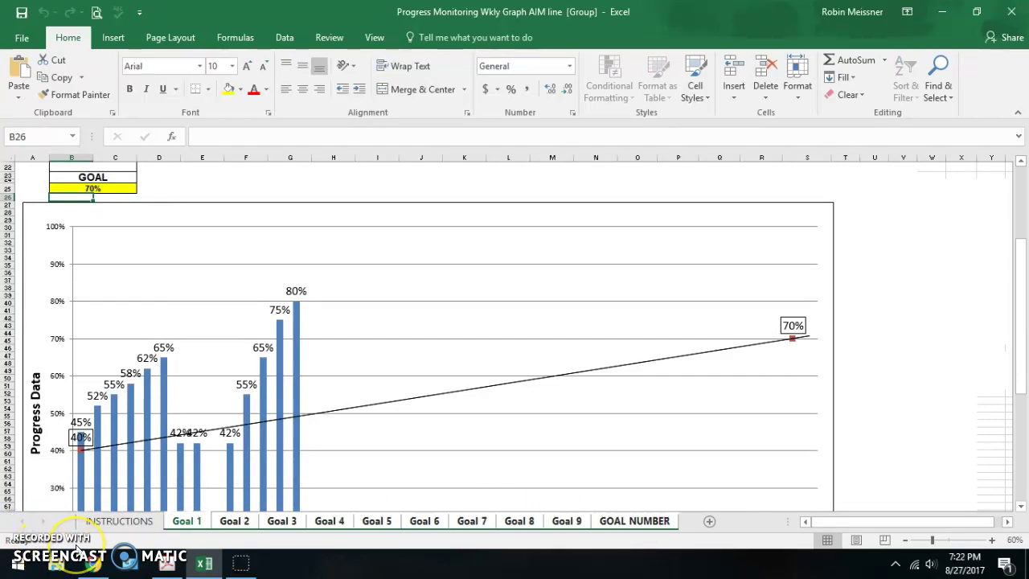
{"action": "mouse_move", "coordinate": [76, 547]}
{"action": "left_mouse_down"}
{"action": "mouse_move", "coordinate": [126, 494]}
{"action": "mouse_move", "coordinate": [131, 526]}
{"action": "mouse_move", "coordinate": [119, 527]}
{"action": "left_mouse_up"}
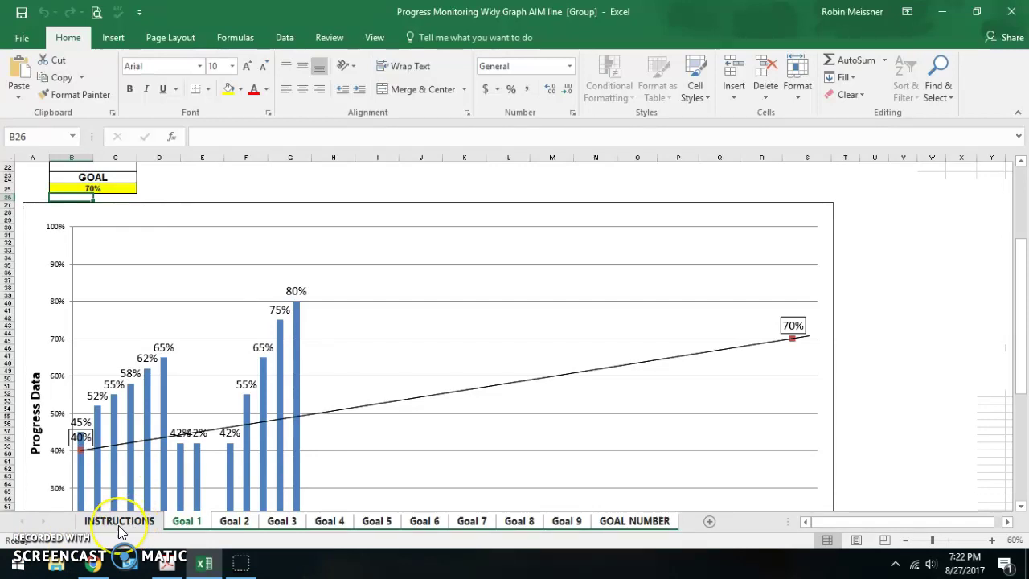
{"action": "left_click", "coordinate": [128, 524]}
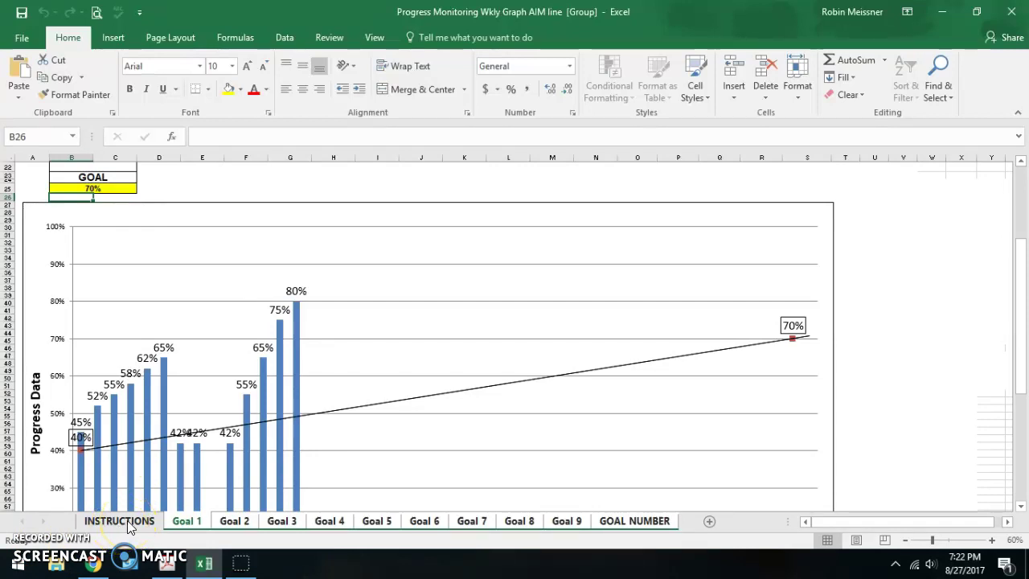
{"action": "left_click", "coordinate": [127, 524]}
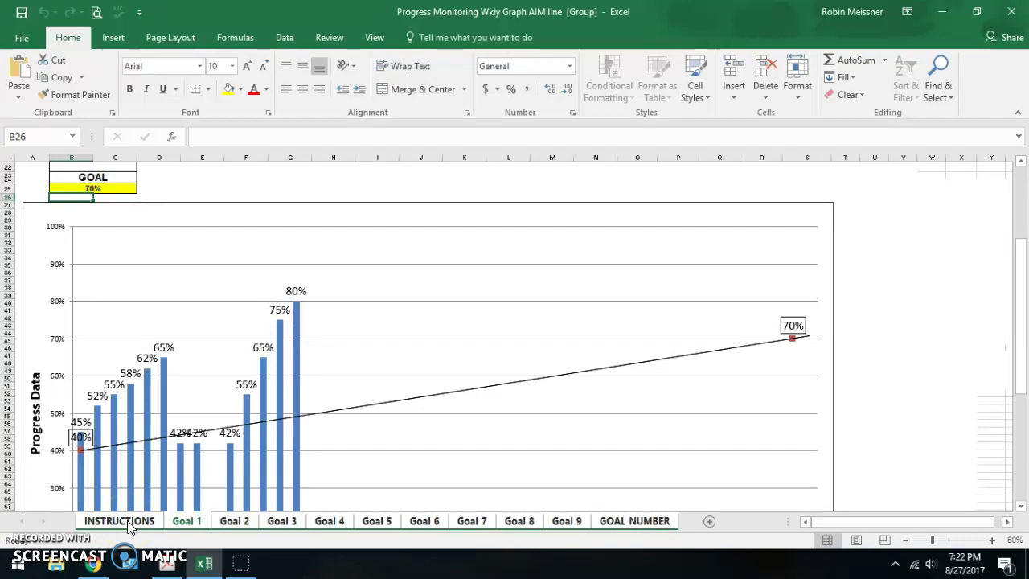
{"action": "right_click", "coordinate": [128, 524]}
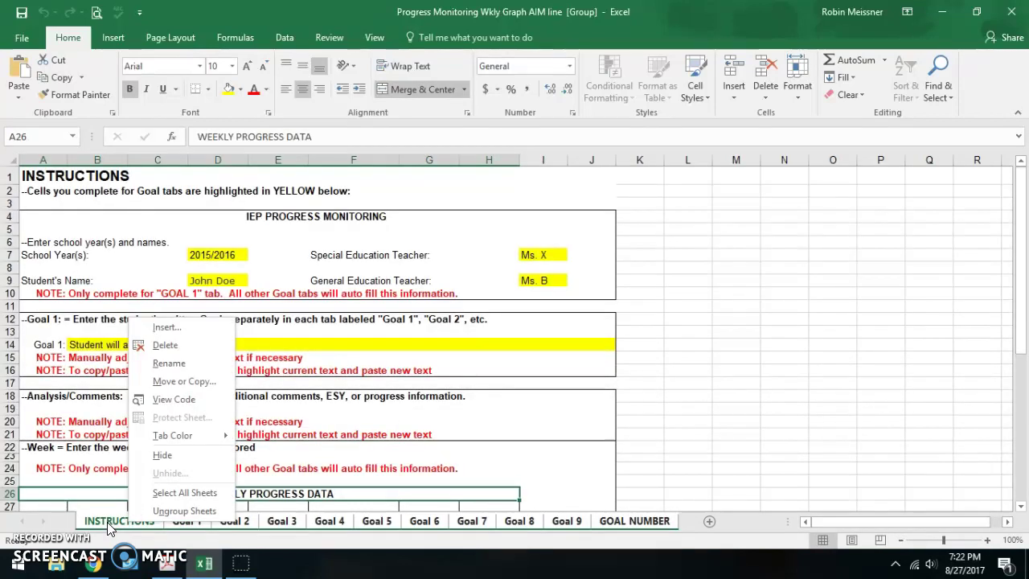
{"action": "left_click", "coordinate": [110, 527]}
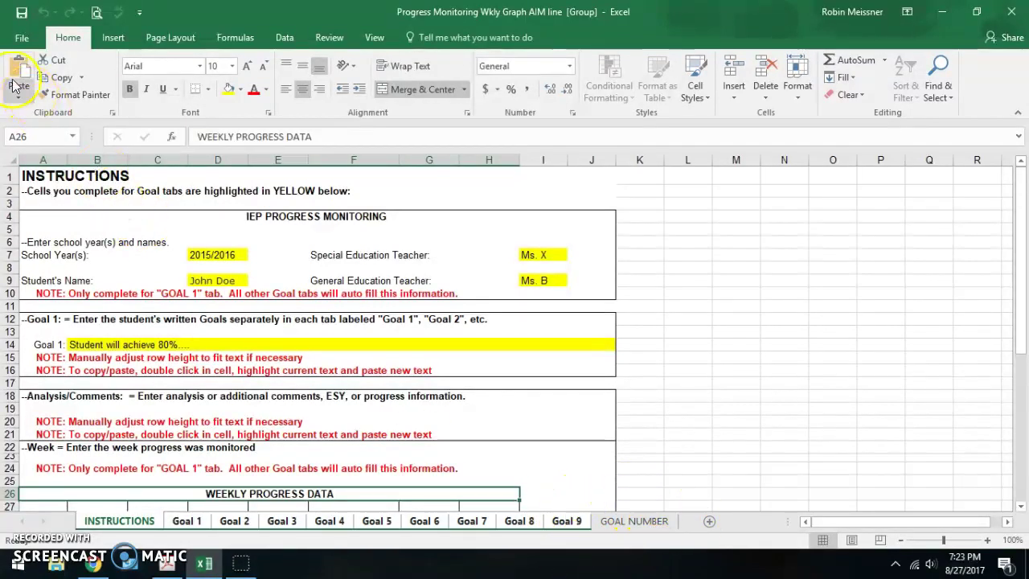
Preview printing the grouped sheets and view page 2 of the 10-page printout
{"action": "left_click", "coordinate": [18, 41]}
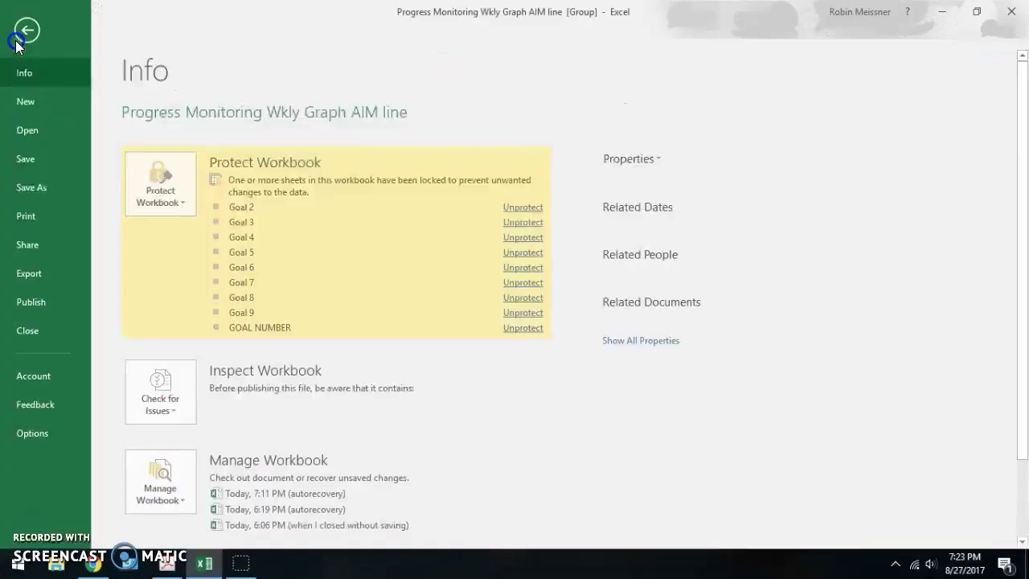
{"action": "left_click", "coordinate": [47, 220]}
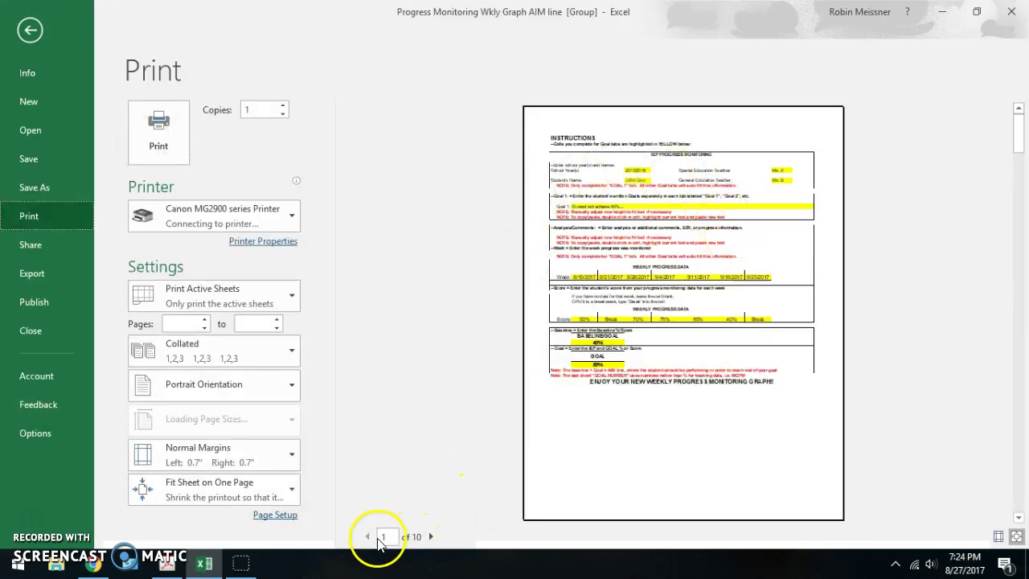
{"action": "left_click", "coordinate": [431, 537]}
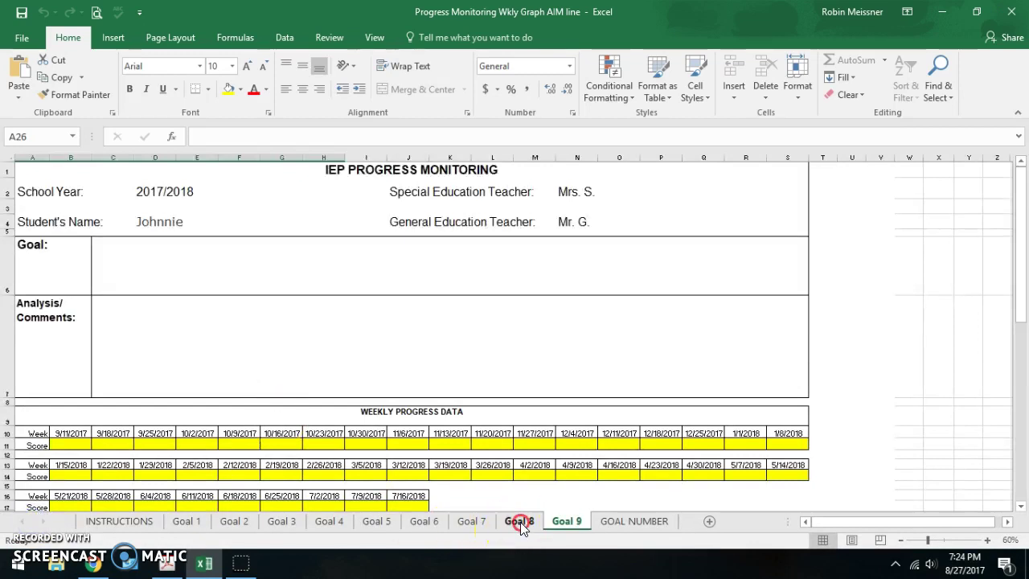
Group all sheets from the Goal 8 tab, then ungroup by selecting GOAL NUMBER
{"action": "left_click", "coordinate": [521, 521]}
{"action": "right_click", "coordinate": [520, 521]}
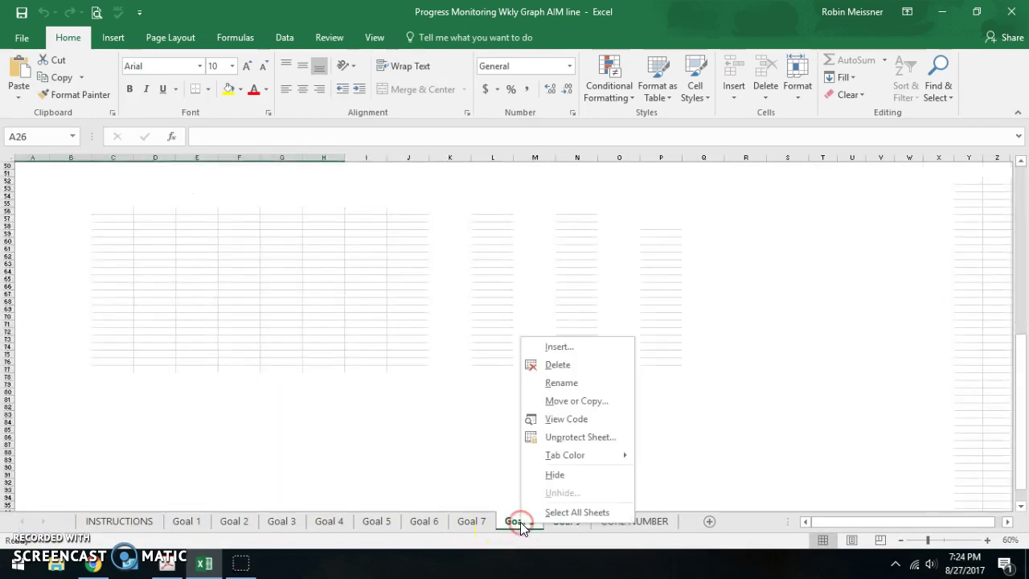
{"action": "left_click", "coordinate": [562, 512]}
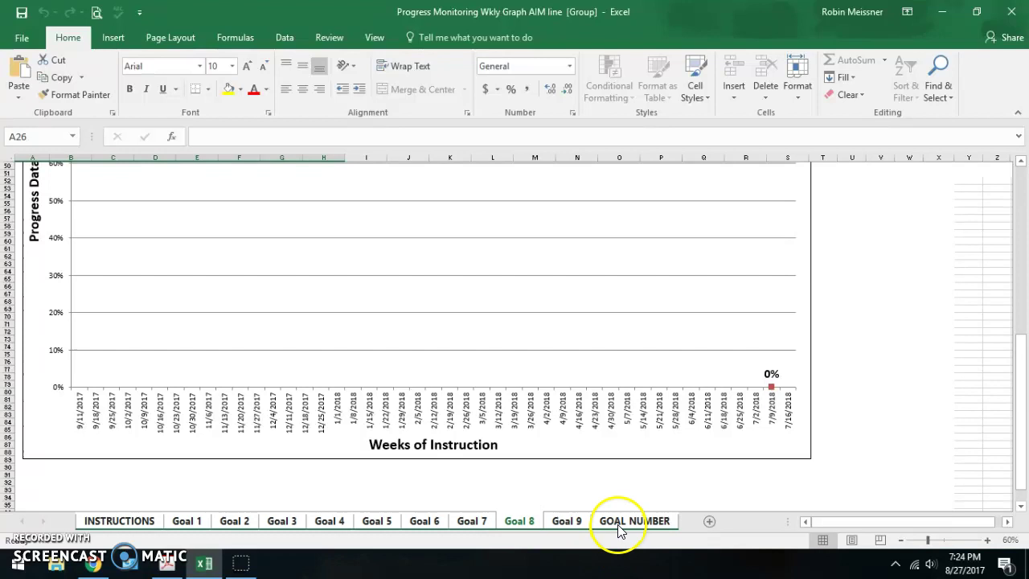
{"action": "left_click", "coordinate": [619, 523]}
Regroup all sheets from the Goal 7 tab, then ungroup again on GOAL NUMBER
{"action": "left_click", "coordinate": [561, 523]}
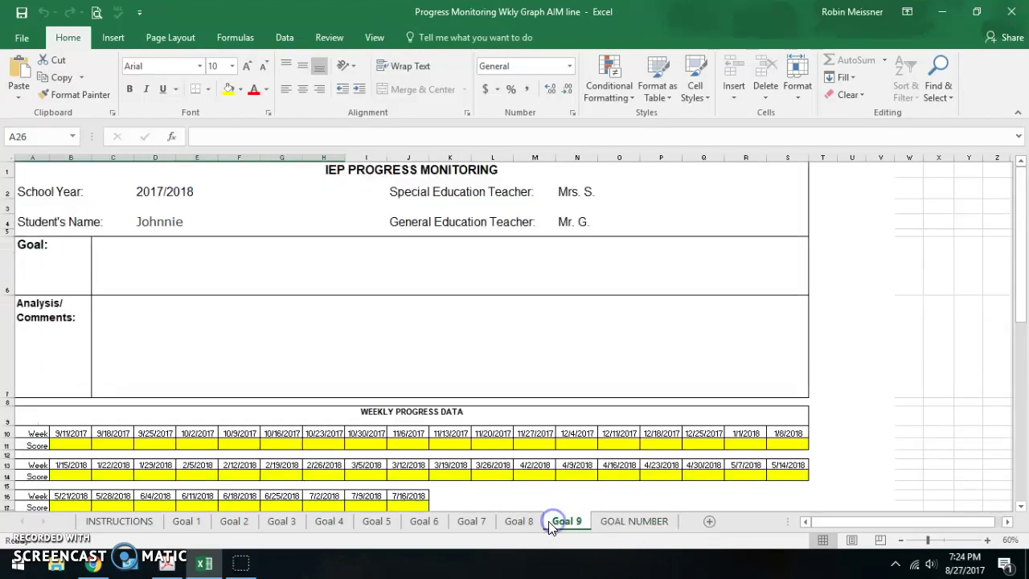
{"action": "left_click", "coordinate": [519, 521]}
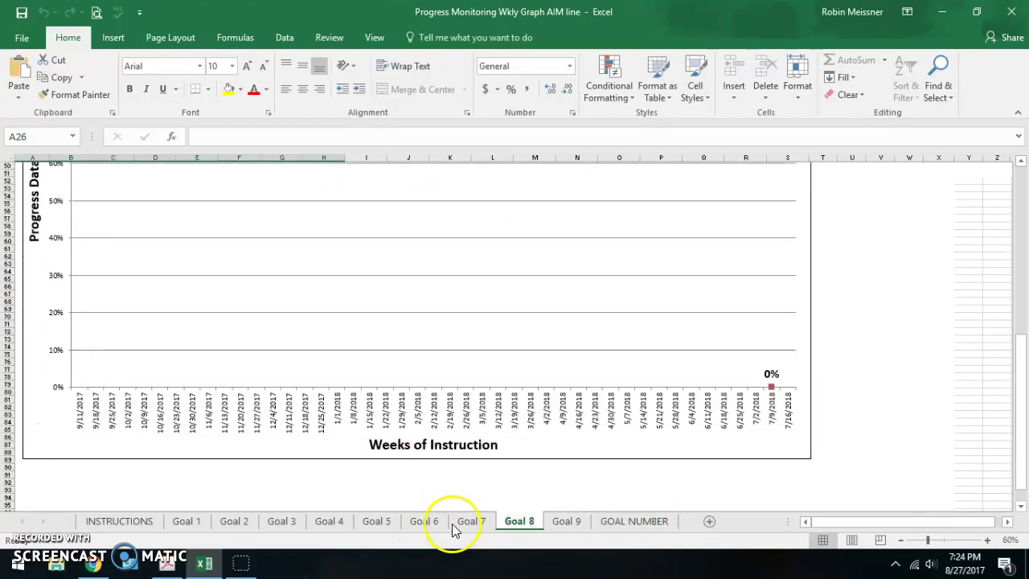
{"action": "left_click", "coordinate": [467, 524]}
{"action": "right_click", "coordinate": [469, 522]}
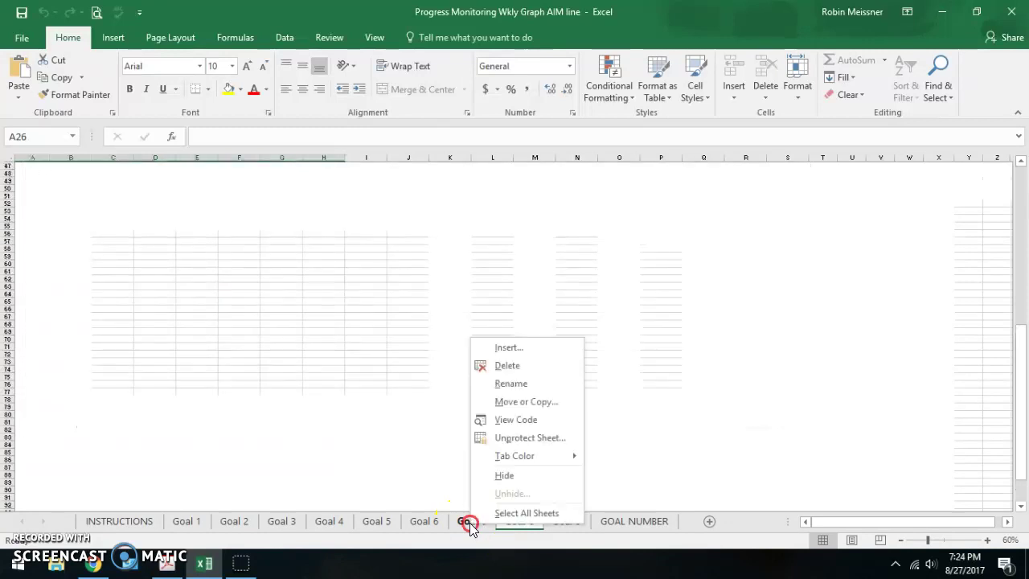
{"action": "left_click", "coordinate": [501, 513]}
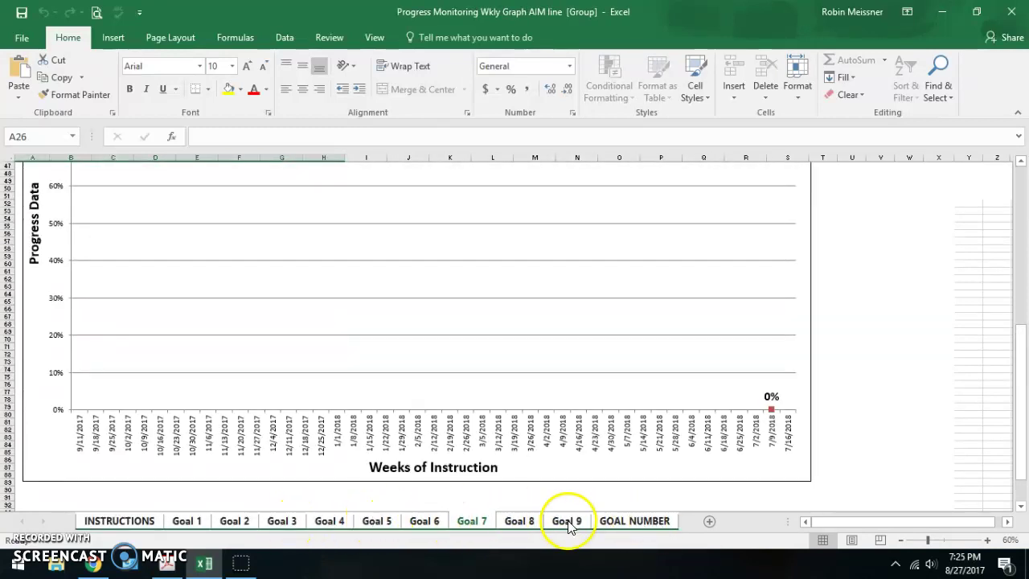
{"action": "left_click", "coordinate": [612, 521]}
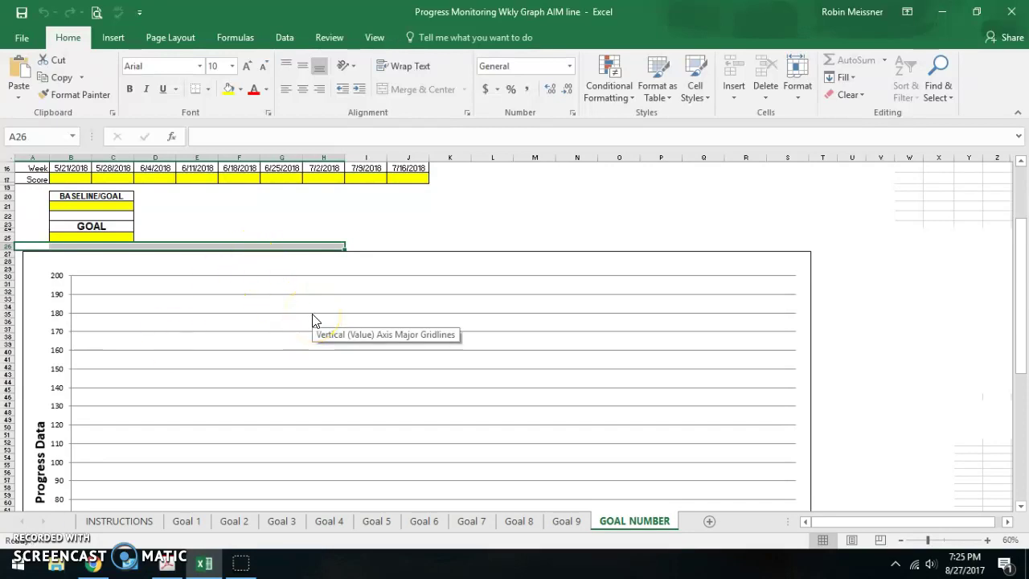
Start Save As and choose the Desktop as the save location
{"action": "left_click", "coordinate": [14, 42]}
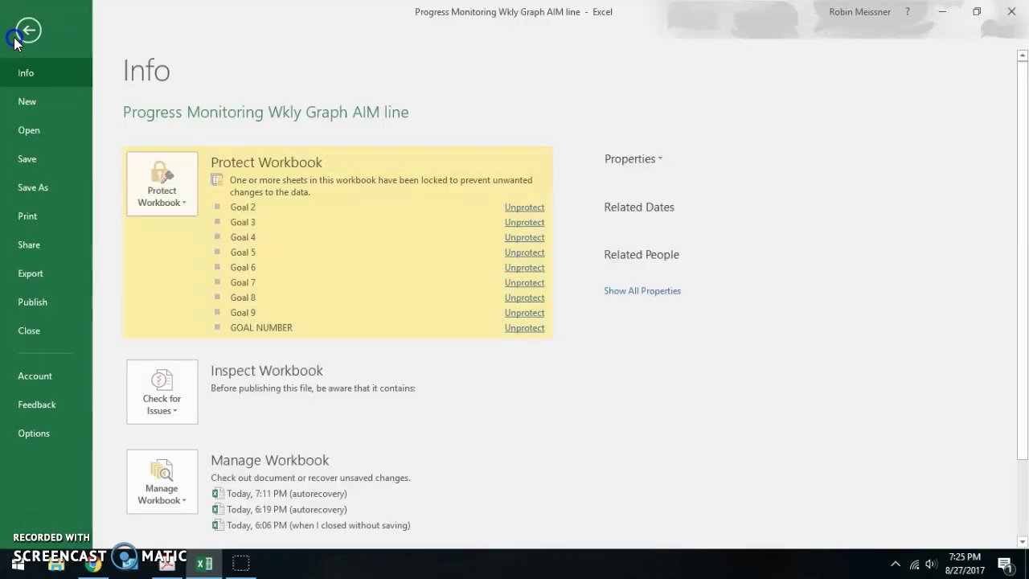
{"action": "left_click", "coordinate": [38, 192]}
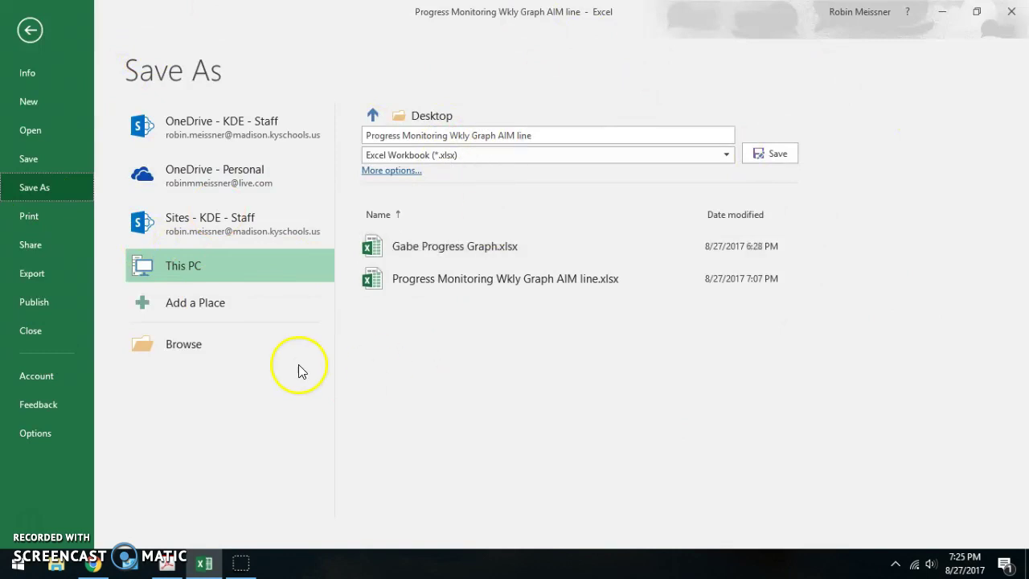
{"action": "left_click", "coordinate": [184, 354]}
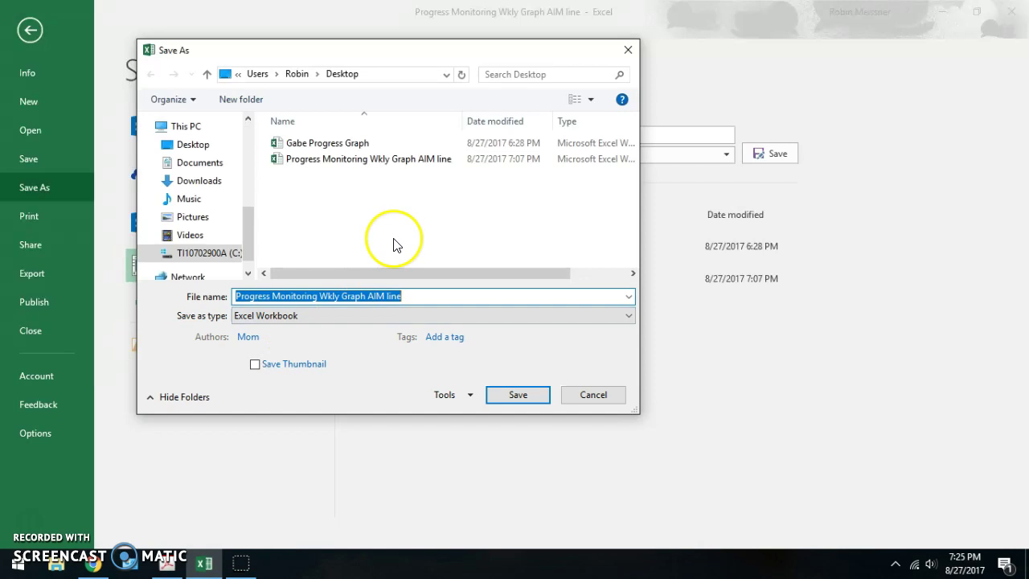
{"action": "key", "text": "Escape"}
{"action": "left_click", "coordinate": [182, 345]}
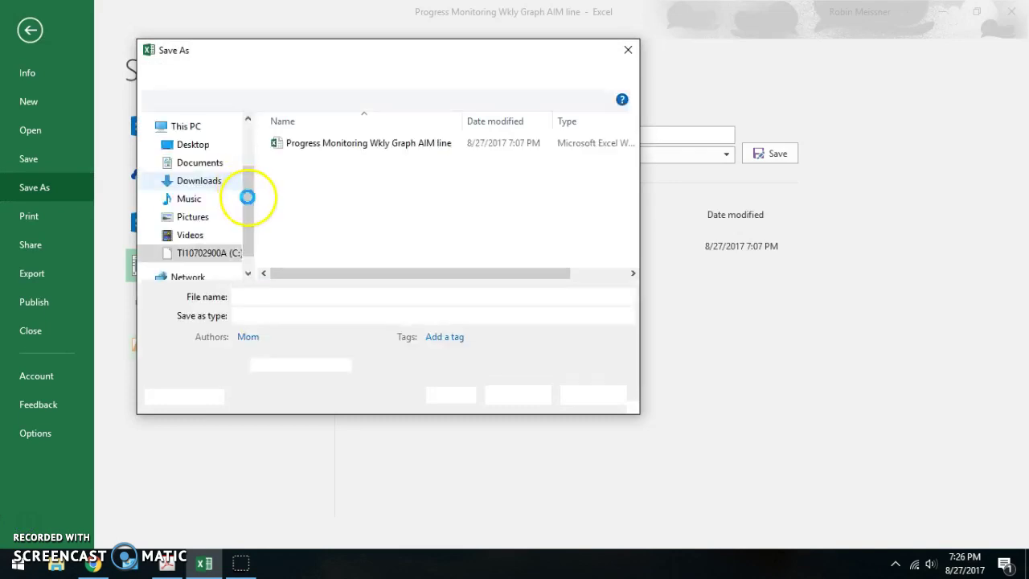
{"action": "scroll", "coordinate": [245, 152], "scroll_direction": "up", "scroll_amount": 3}
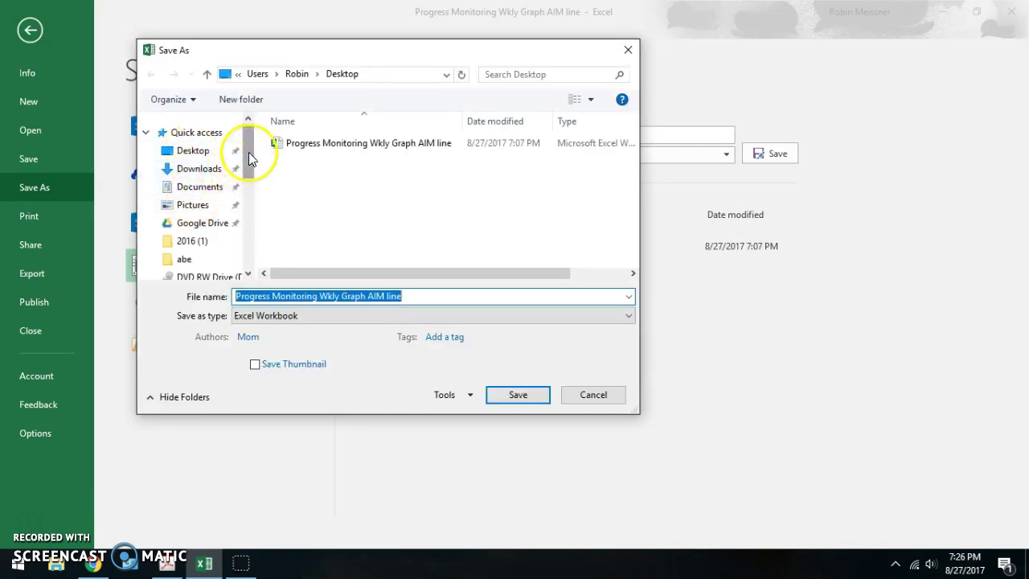
{"action": "mouse_move", "coordinate": [246, 150]}
{"action": "left_mouse_down"}
{"action": "mouse_move", "coordinate": [254, 219]}
{"action": "mouse_move", "coordinate": [254, 155]}
{"action": "left_mouse_up"}
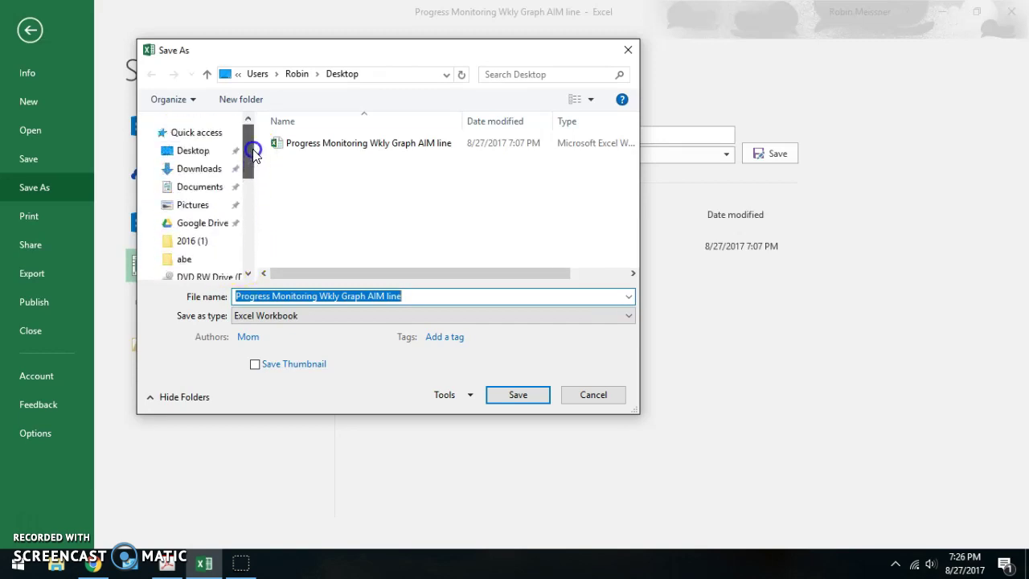
{"action": "left_click", "coordinate": [196, 150]}
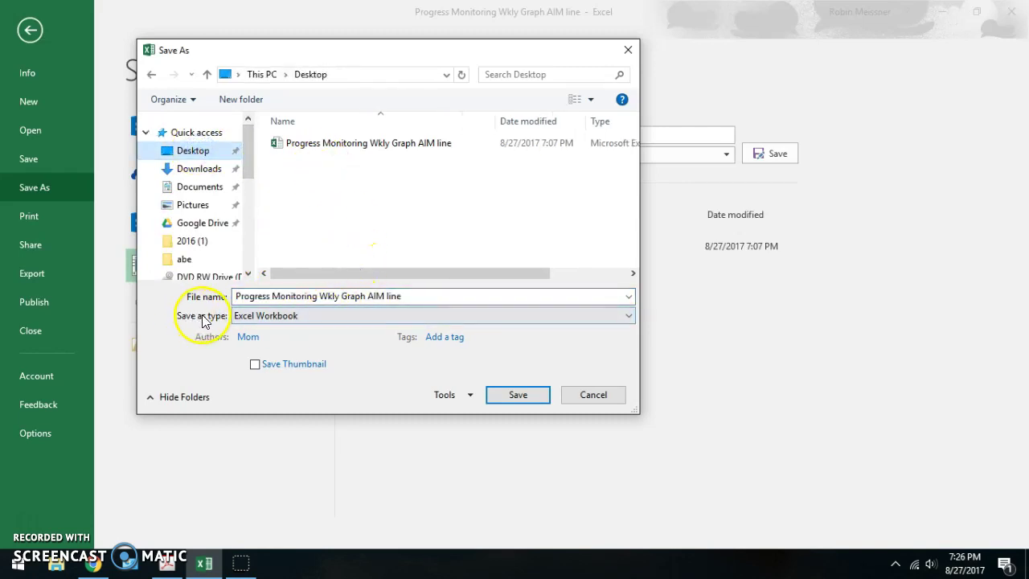
Save as PDF, replacing the existing Progress Monitoring Wkly Graph AIM line.pdf
{"action": "left_click", "coordinate": [315, 318]}
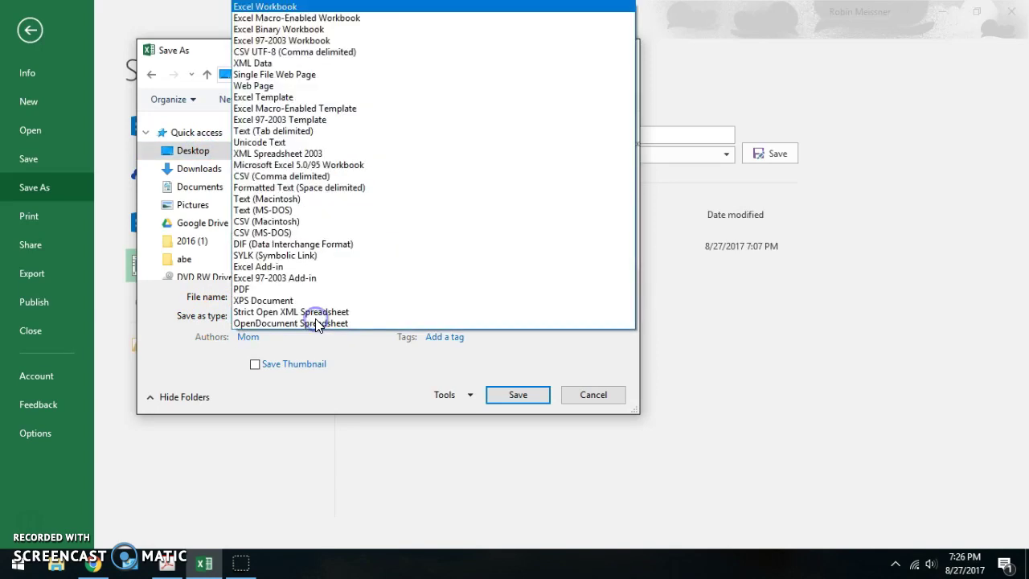
{"action": "left_click", "coordinate": [243, 291]}
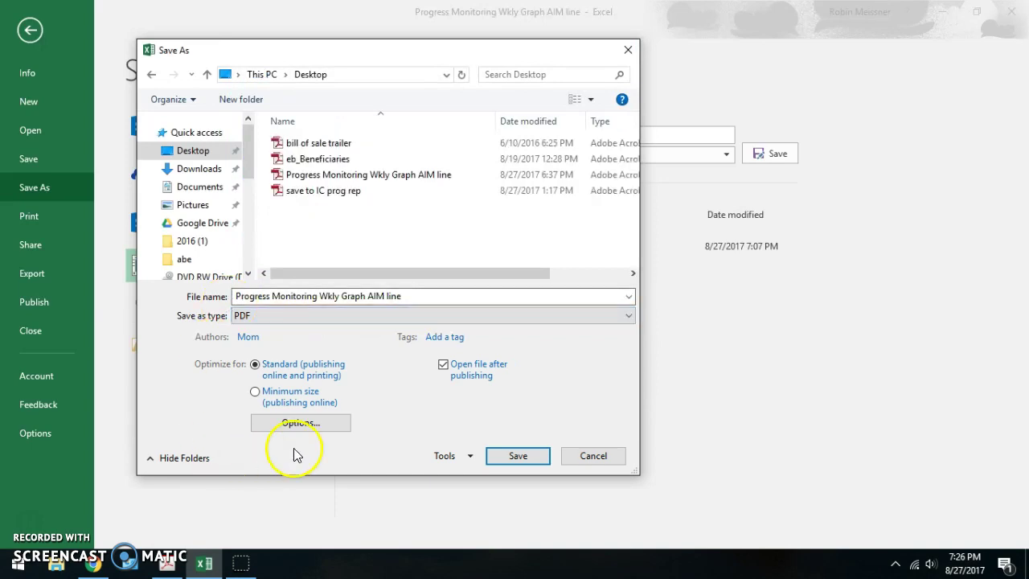
{"action": "left_click", "coordinate": [500, 460]}
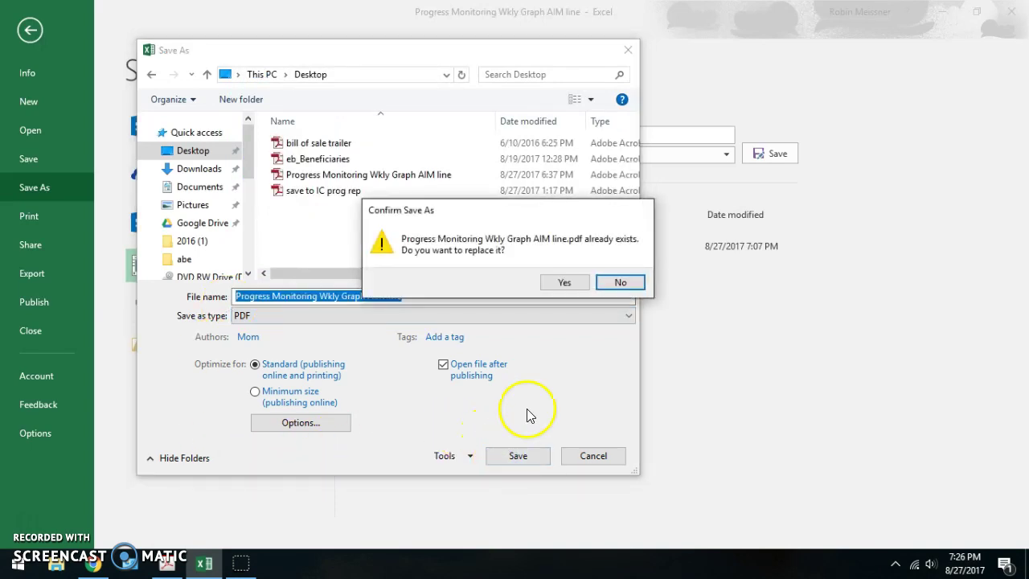
{"action": "left_click", "coordinate": [565, 283]}
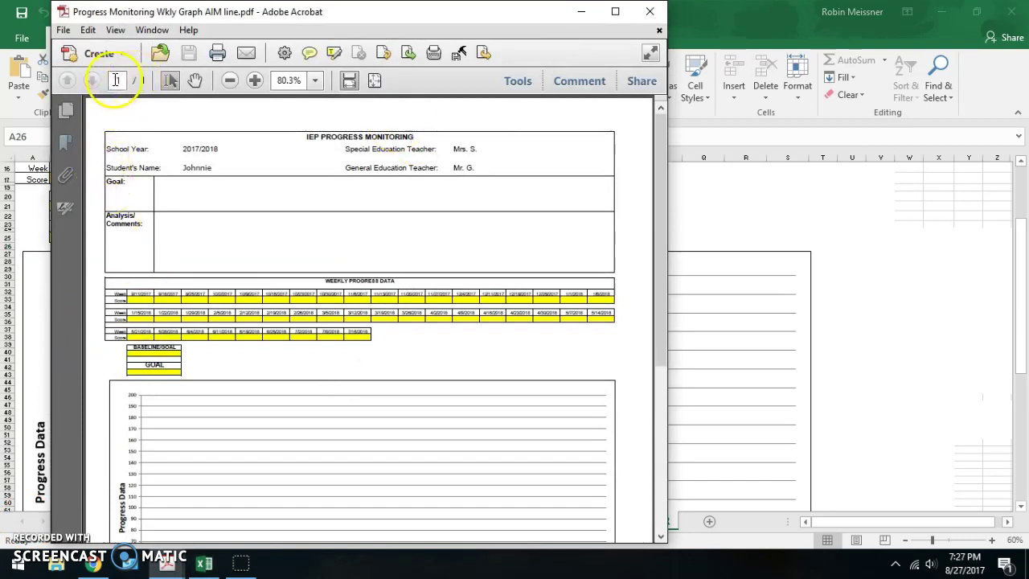
Close the exported IEP progress monitoring PDF in Acrobat and return to the Excel workbook
{"action": "left_click", "coordinate": [650, 13]}
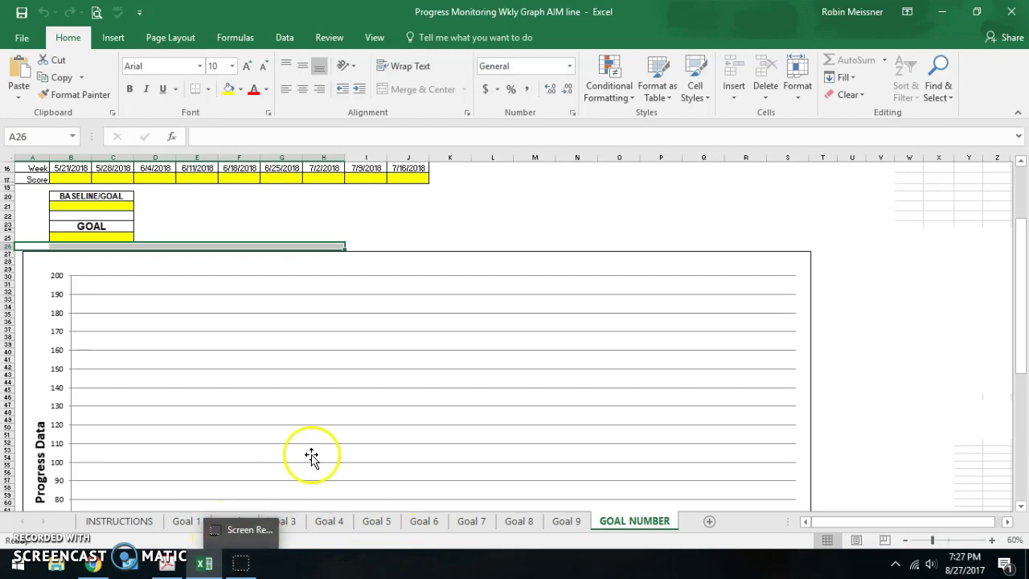
Group the Goal 4, Goal 7 and Goal 9 sheets together with GOAL NUMBER
{"action": "left_click", "coordinate": [327, 522], "text": "ctrl"}
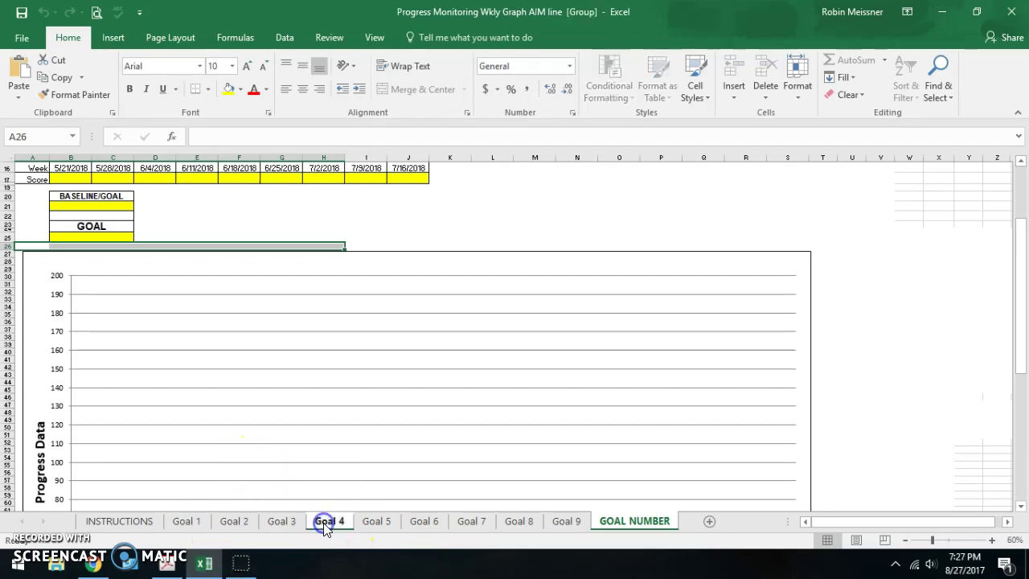
{"action": "left_click", "coordinate": [466, 523], "text": "ctrl"}
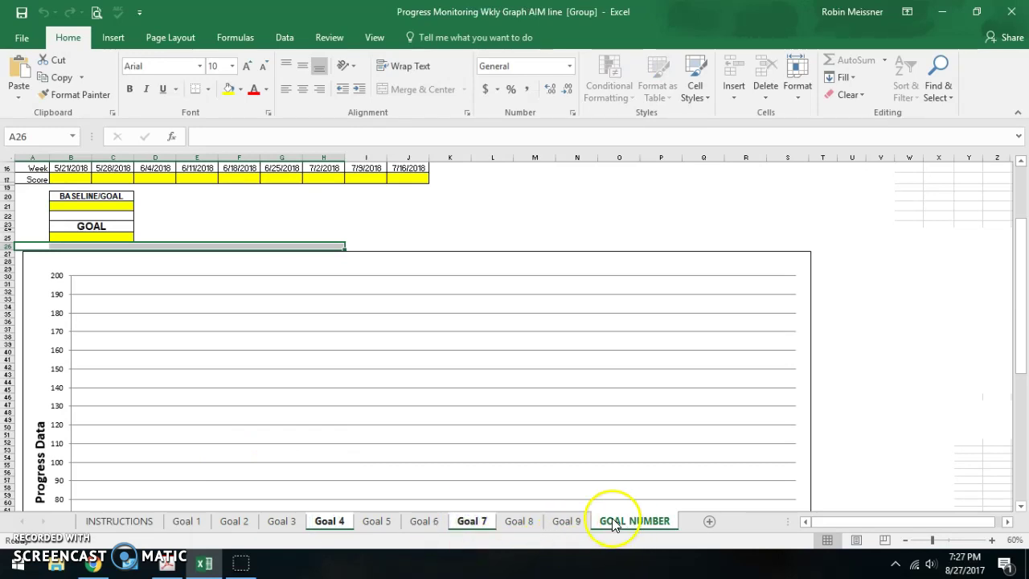
{"action": "left_click", "coordinate": [561, 522], "text": "ctrl"}
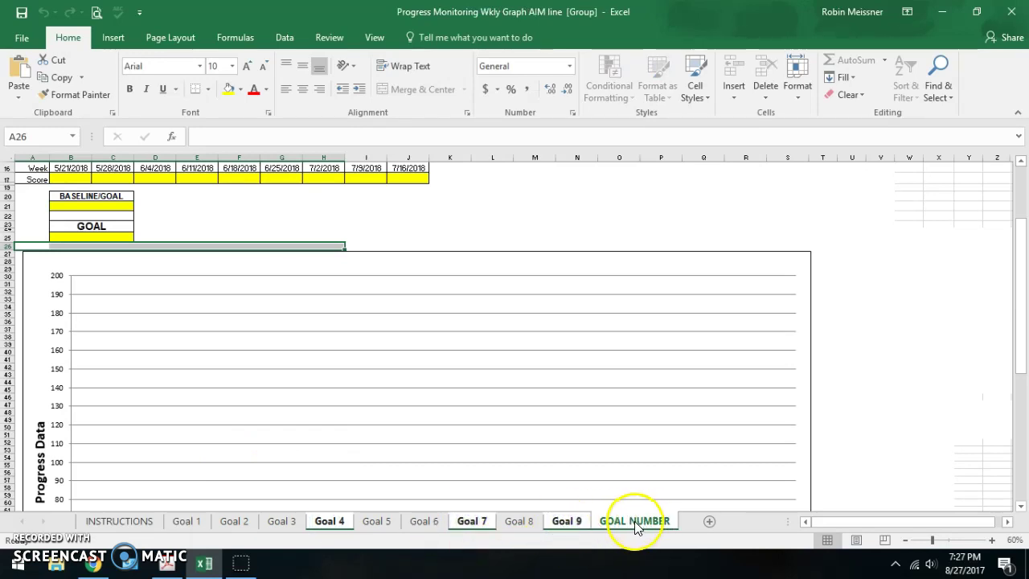
Save the grouped sheets as a PDF on the Desktop, replacing the existing PDF
{"action": "left_click", "coordinate": [20, 38]}
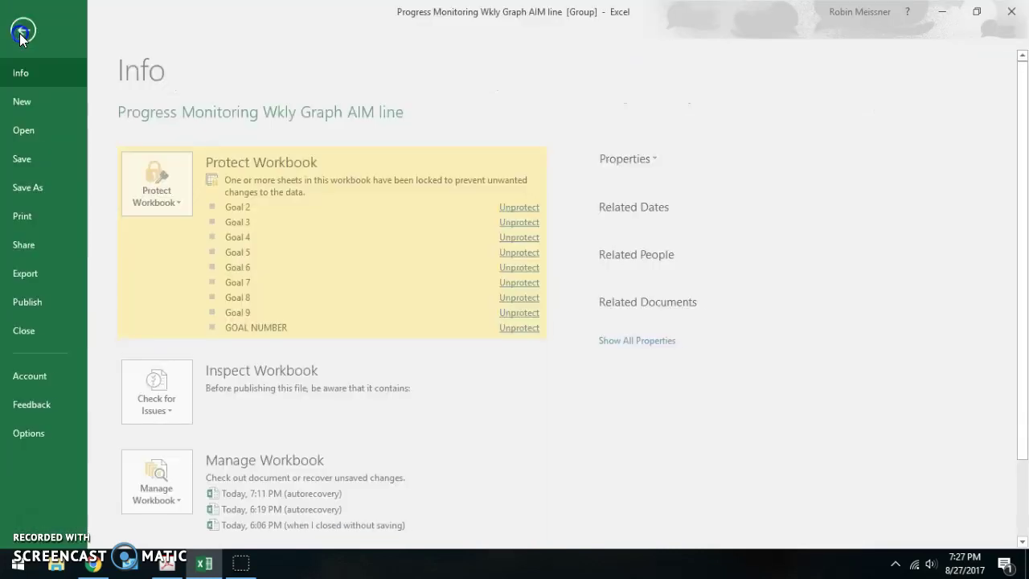
{"action": "left_click", "coordinate": [20, 186]}
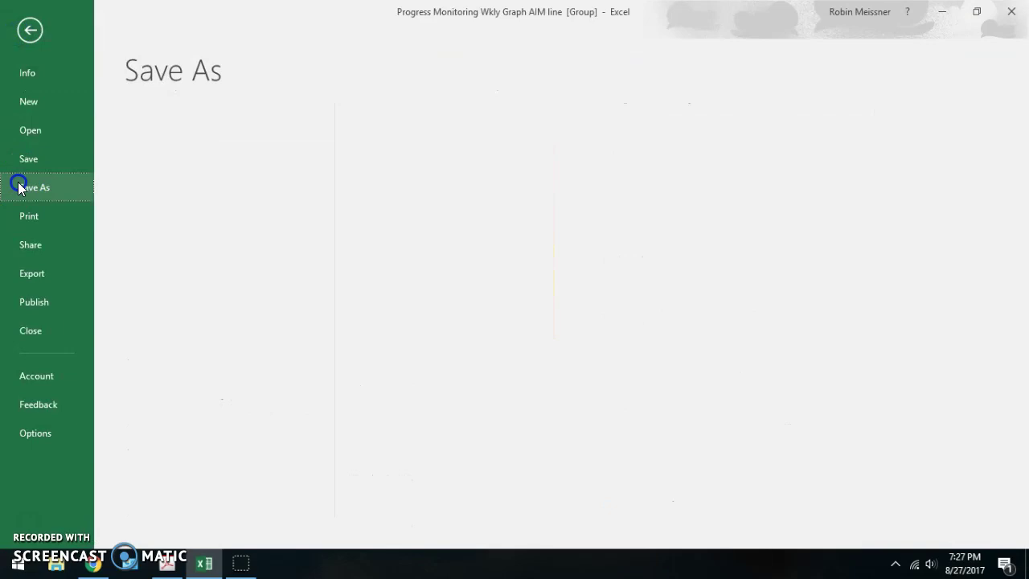
{"action": "left_click", "coordinate": [169, 344]}
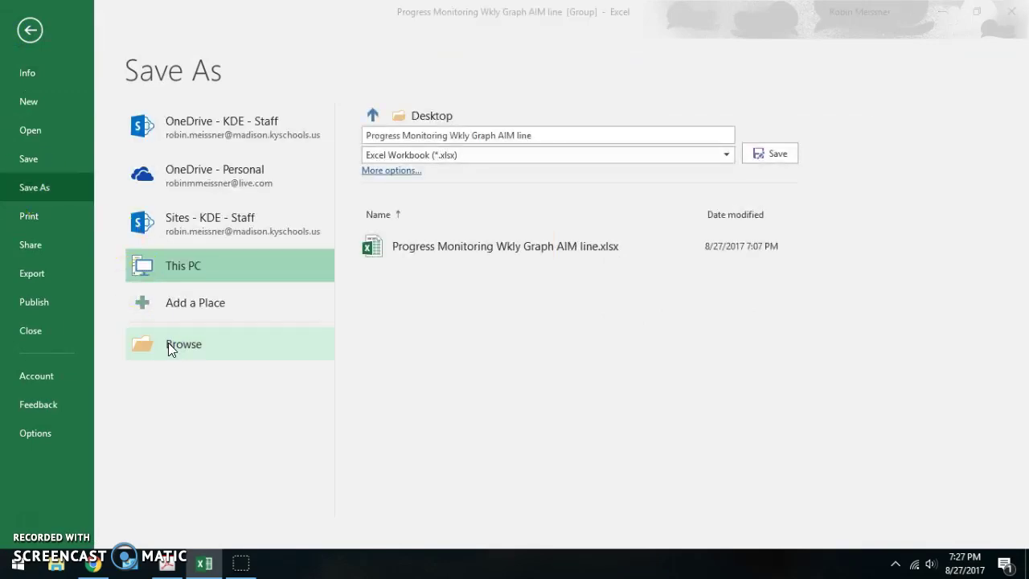
{"action": "left_click_drag", "start_coordinate": [246, 170], "coordinate": [245, 138]}
{"action": "left_click", "coordinate": [193, 150]}
{"action": "left_click", "coordinate": [329, 316]}
{"action": "left_click", "coordinate": [270, 291]}
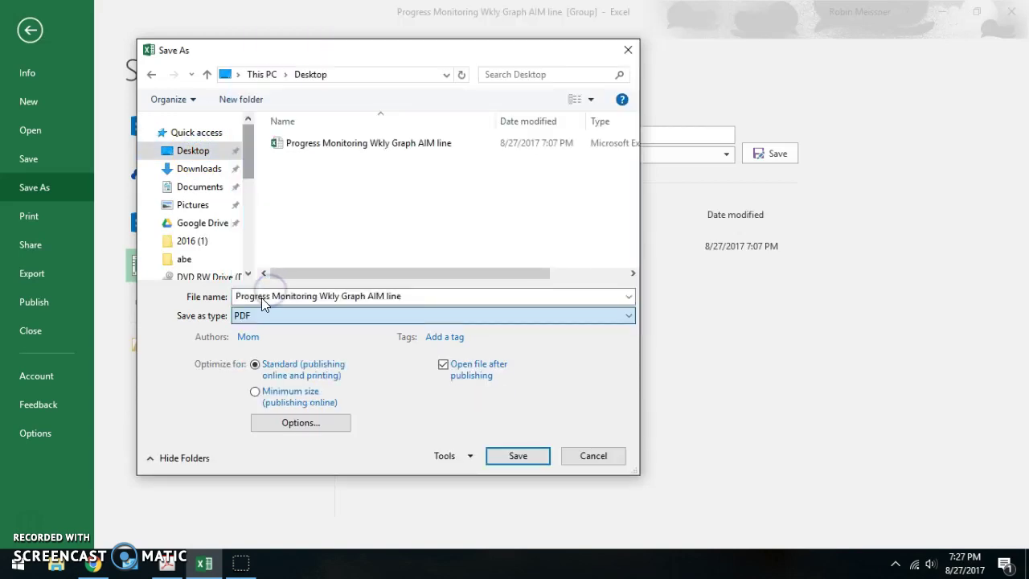
{"action": "left_click", "coordinate": [517, 456]}
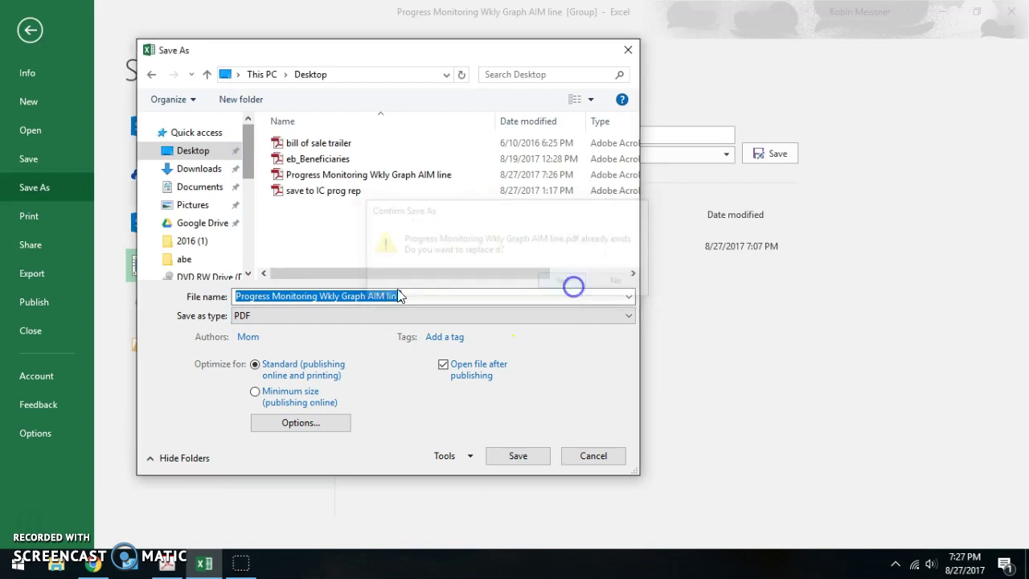
{"action": "left_click", "coordinate": [570, 282]}
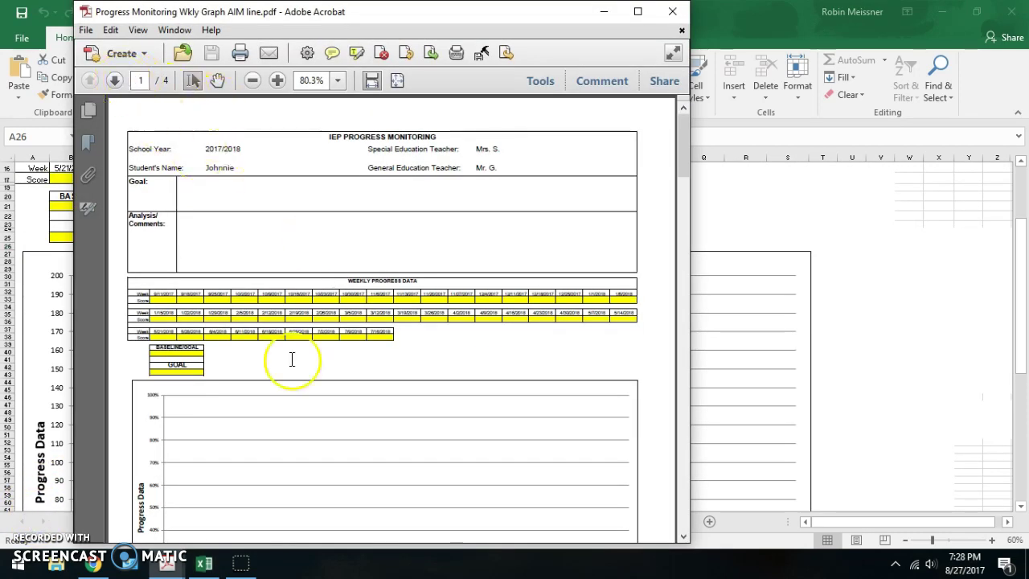
Page through the exported PDF from page 1 to page 4 of 4
{"action": "scroll", "coordinate": [321, 426], "scroll_direction": "down", "scroll_amount": 5}
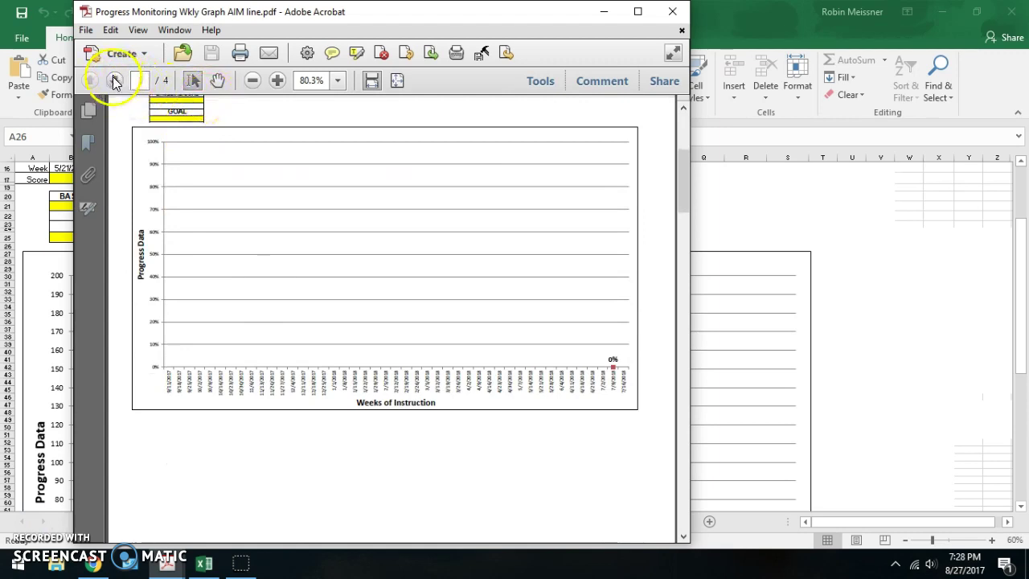
{"action": "left_click", "coordinate": [114, 81]}
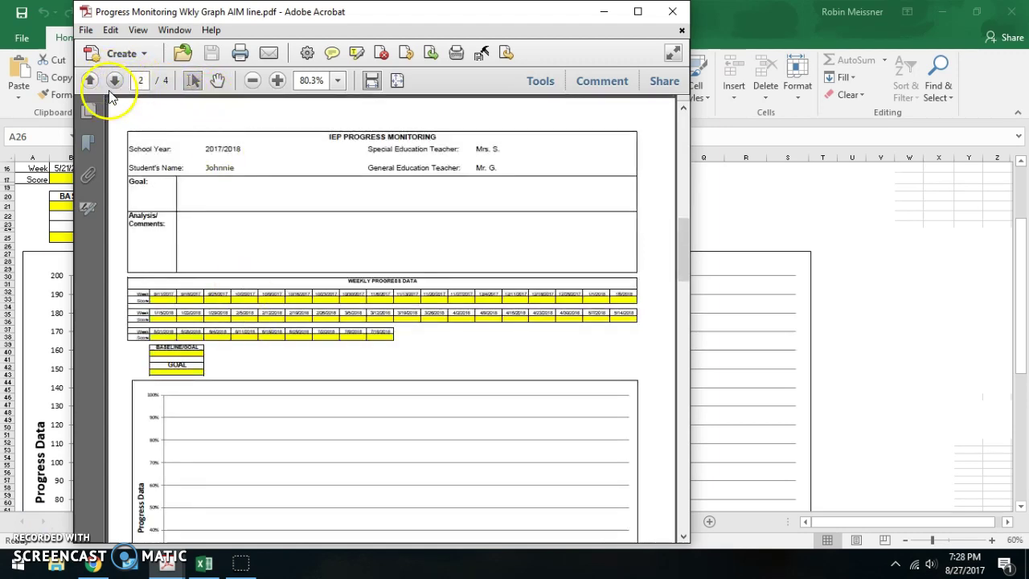
{"action": "left_click", "coordinate": [114, 81]}
{"action": "left_click", "coordinate": [114, 82]}
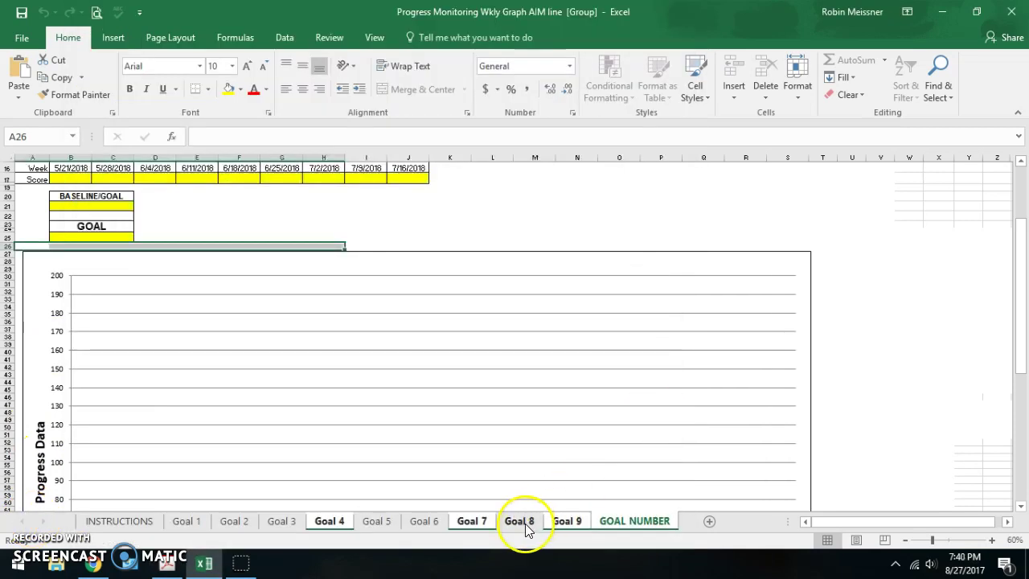
Ungroup the sheets, rename Goal 1 to 'Goal 1 reading comp', then select K16 on Goal 2
{"action": "left_click", "coordinate": [520, 522]}
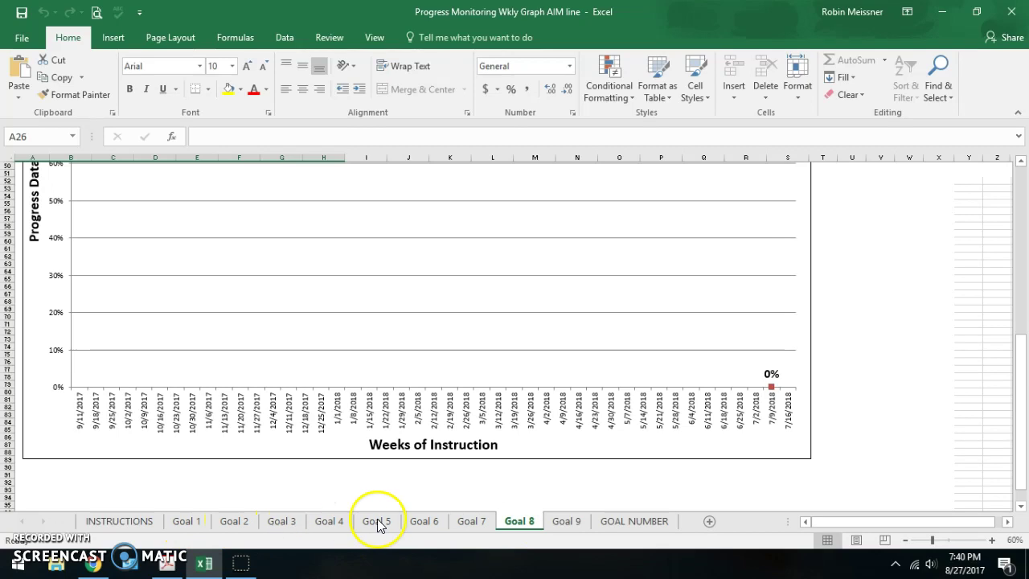
{"action": "left_click", "coordinate": [185, 521]}
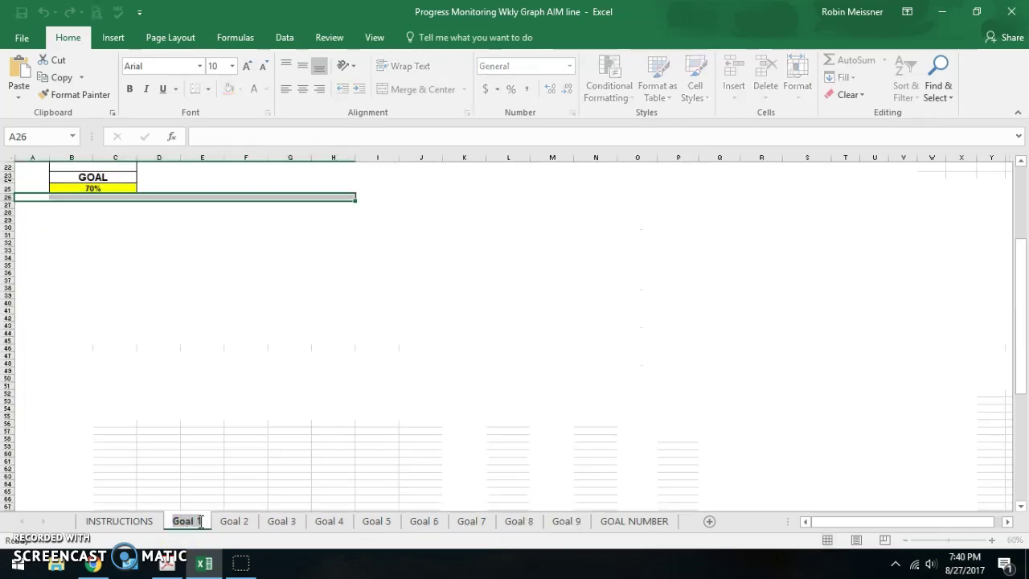
{"action": "left_click", "coordinate": [199, 521]}
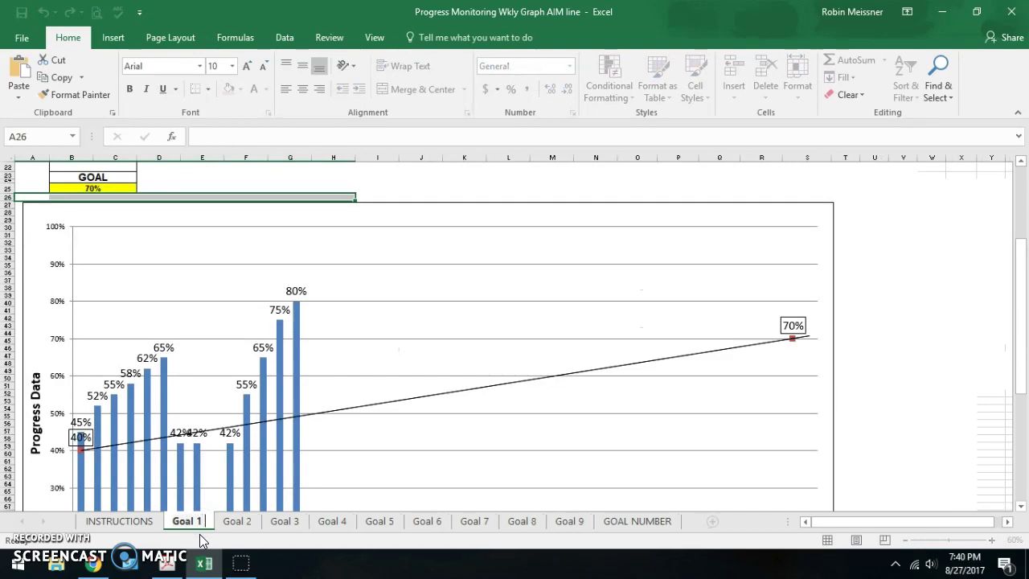
{"action": "type", "text": "reading"}
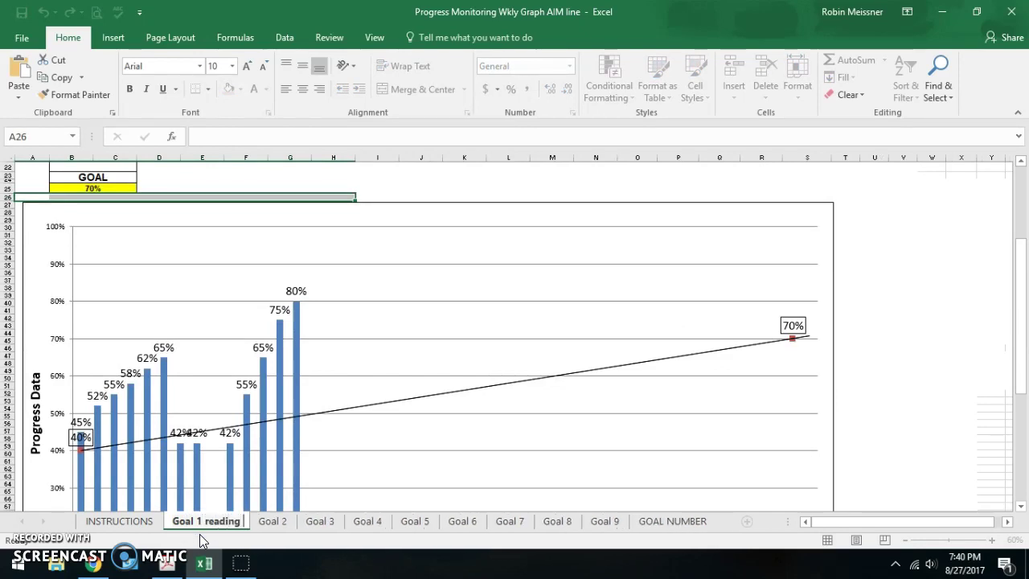
{"action": "type", "text": " comp"}
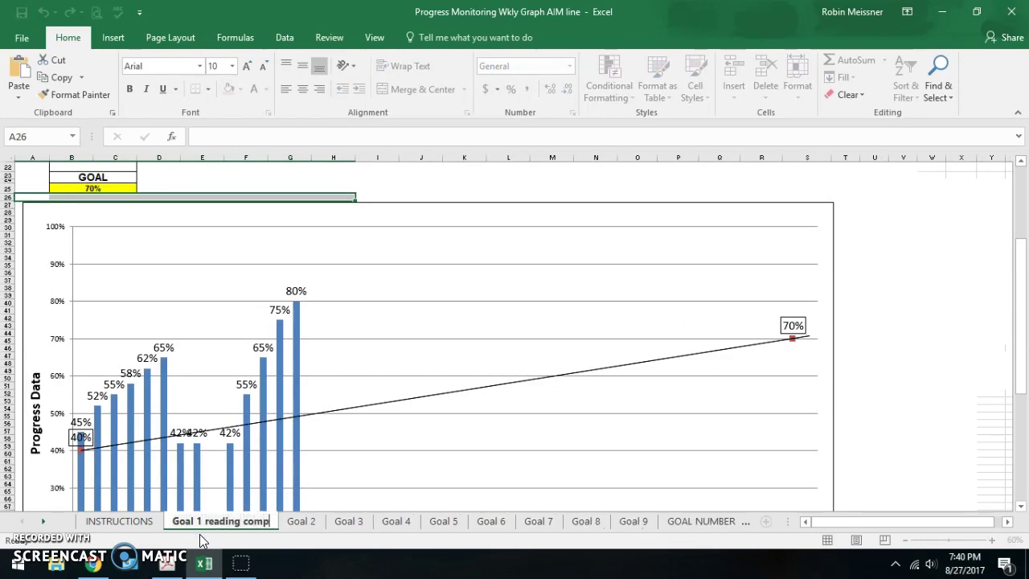
{"action": "left_click", "coordinate": [293, 524]}
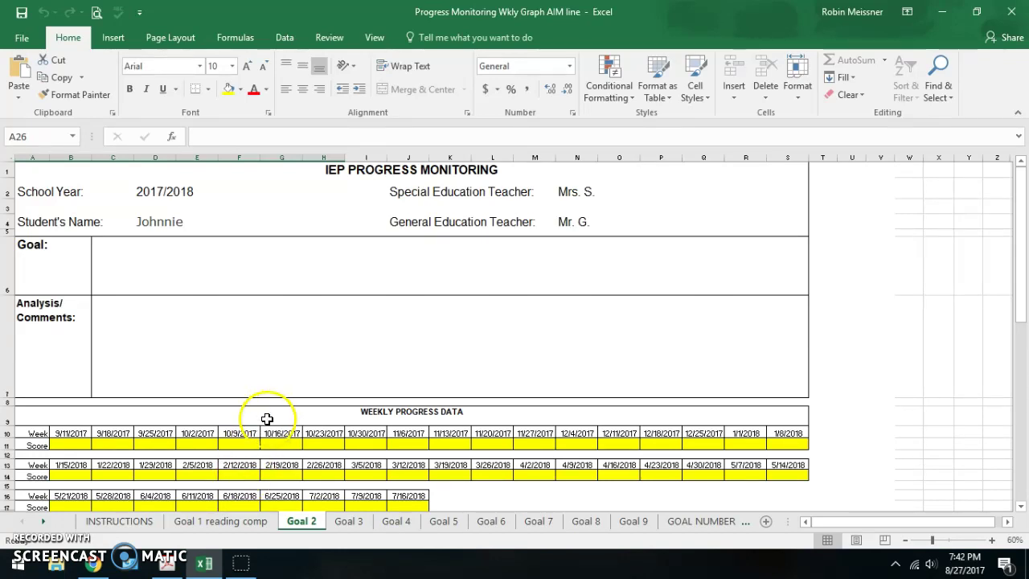
{"action": "left_click", "coordinate": [441, 496]}
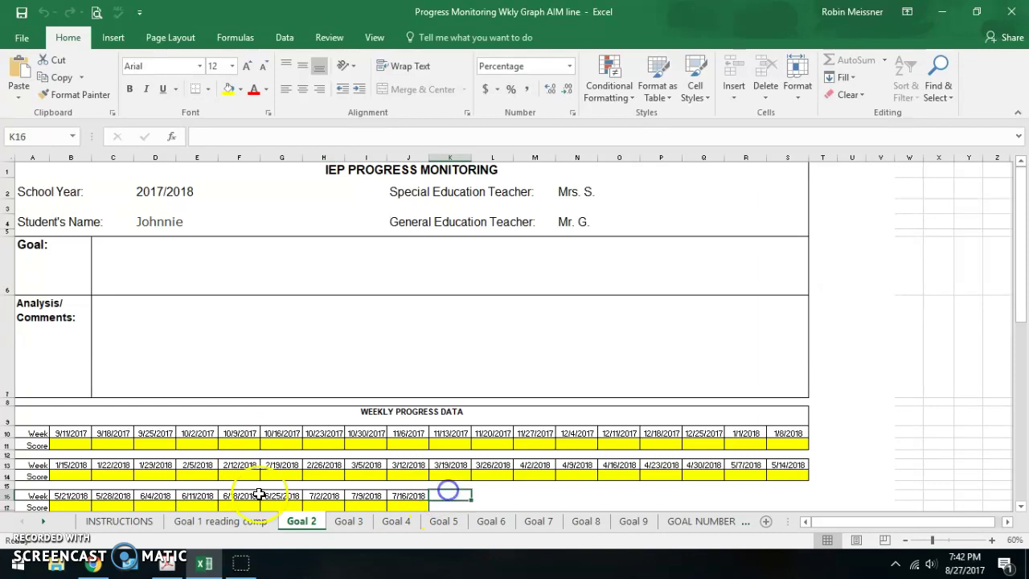